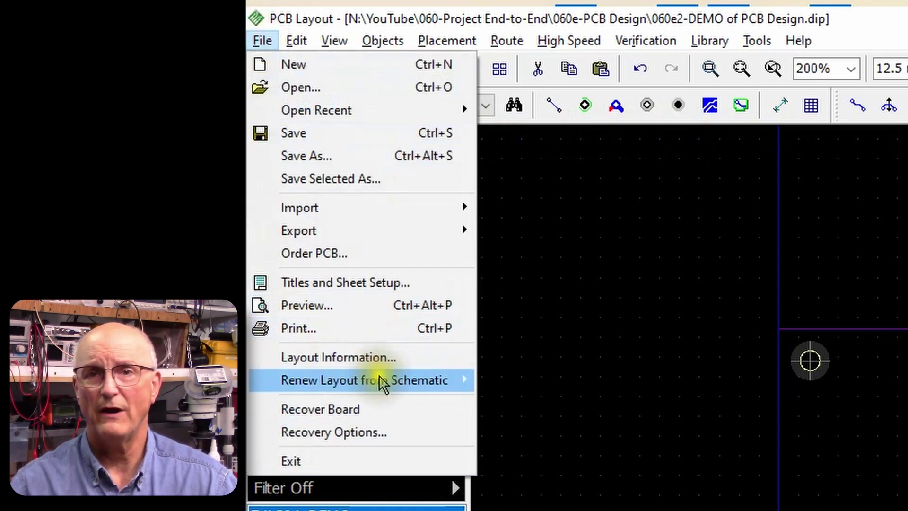
# Renew the layout from the schematic file 060-schematic step through.dch, matching the components by RefDes.
pyautogui.moveTo(397, 385)
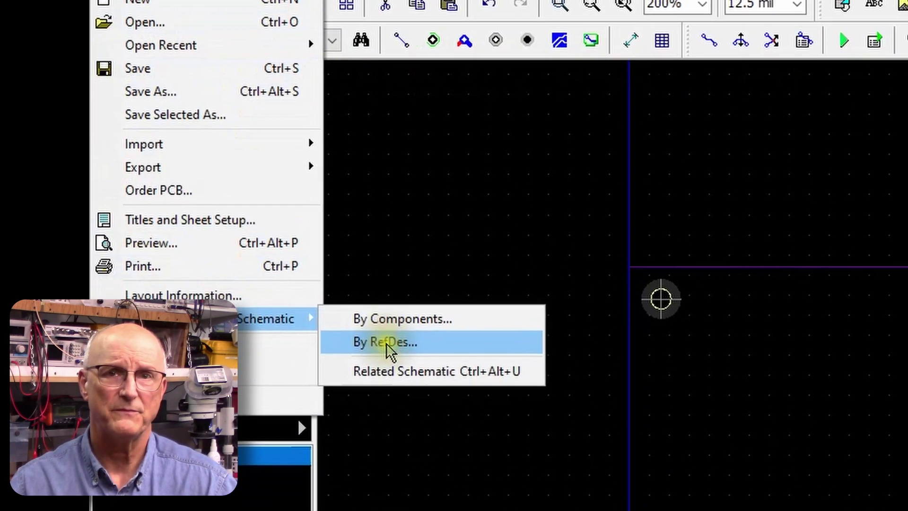
pyautogui.click(386, 345)
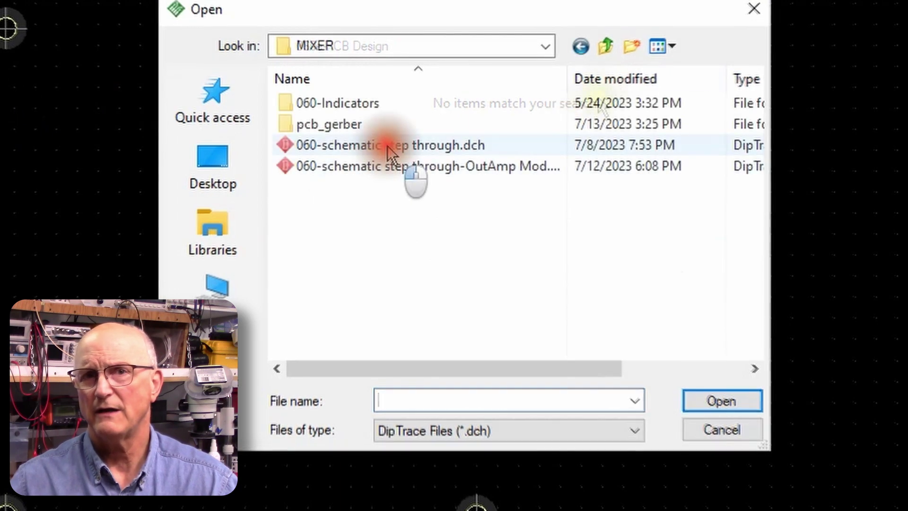
pyautogui.click(387, 146)
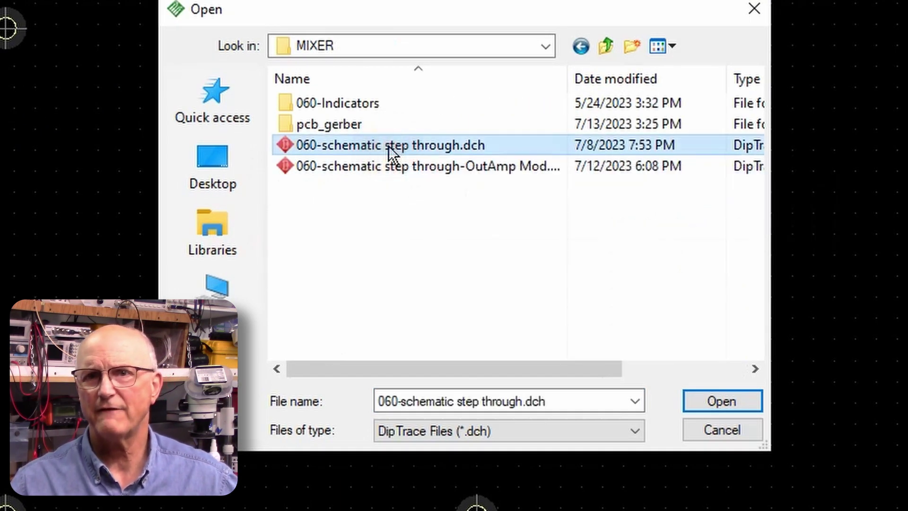
pyautogui.click(723, 402)
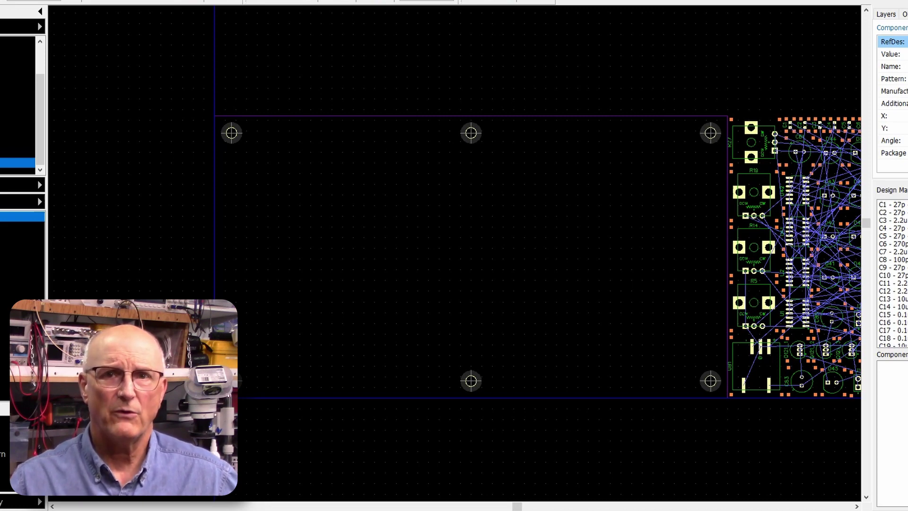
# Hide the ratlines between the imported components.
pyautogui.scroll(-4, 246, 247)
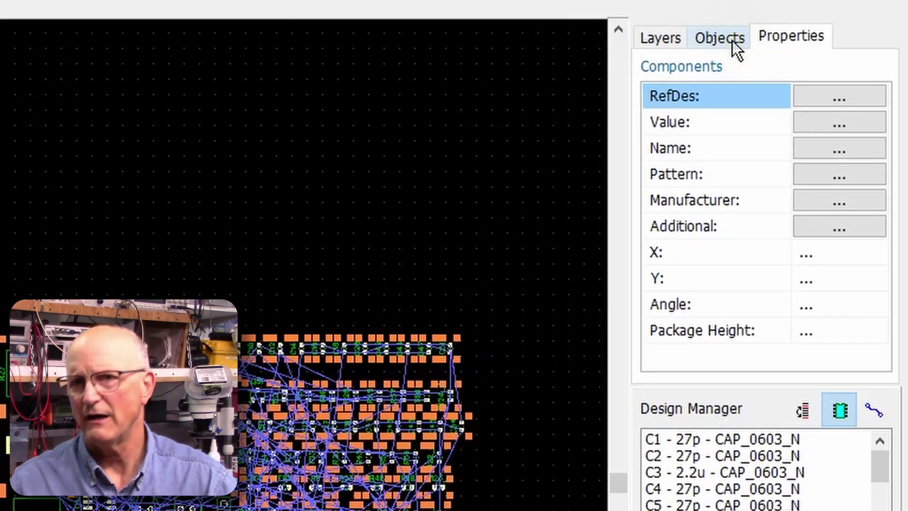
pyautogui.click(905, 14)
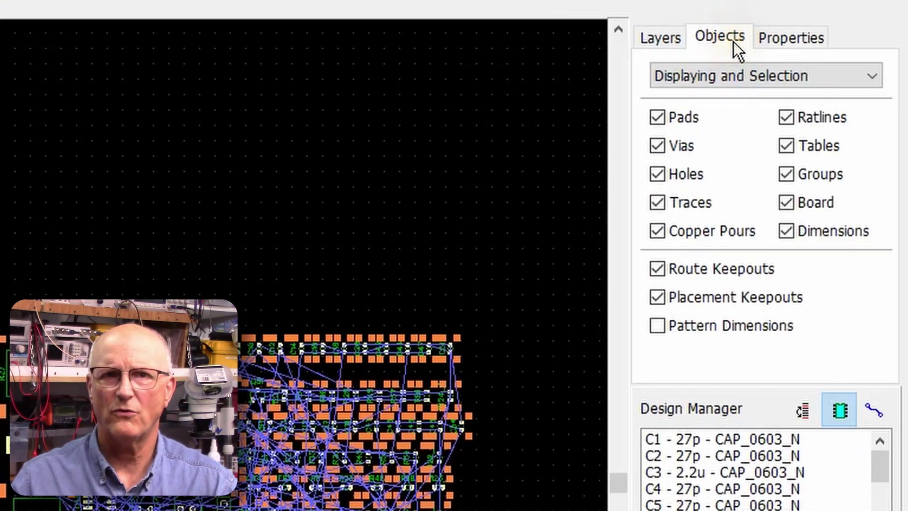
pyautogui.click(786, 116)
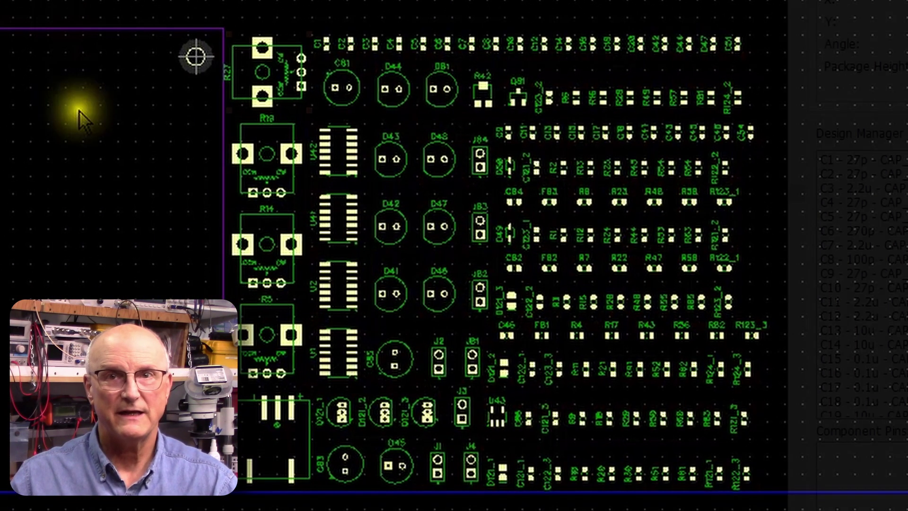
# Change potentiometers R27, R19, R14 and R5 to the opposite side of the board.
pyautogui.rightClick(250, 74)
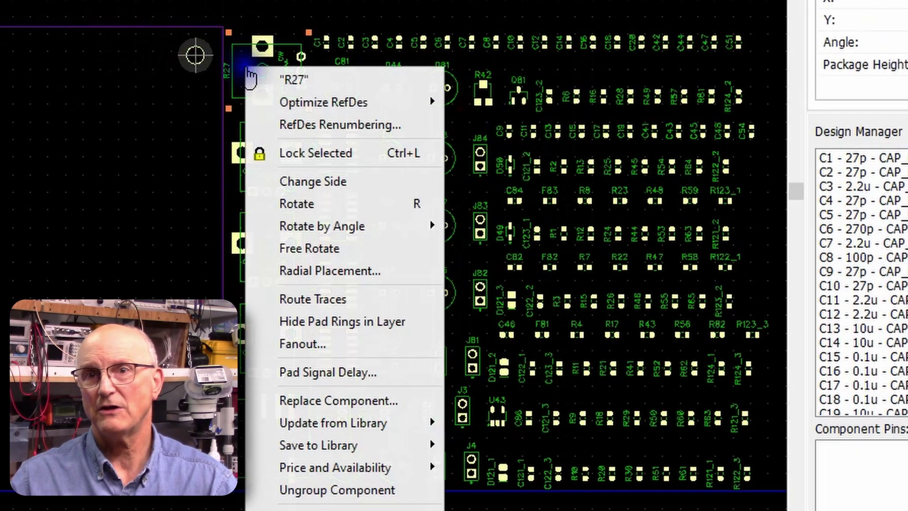
pyautogui.click(289, 183)
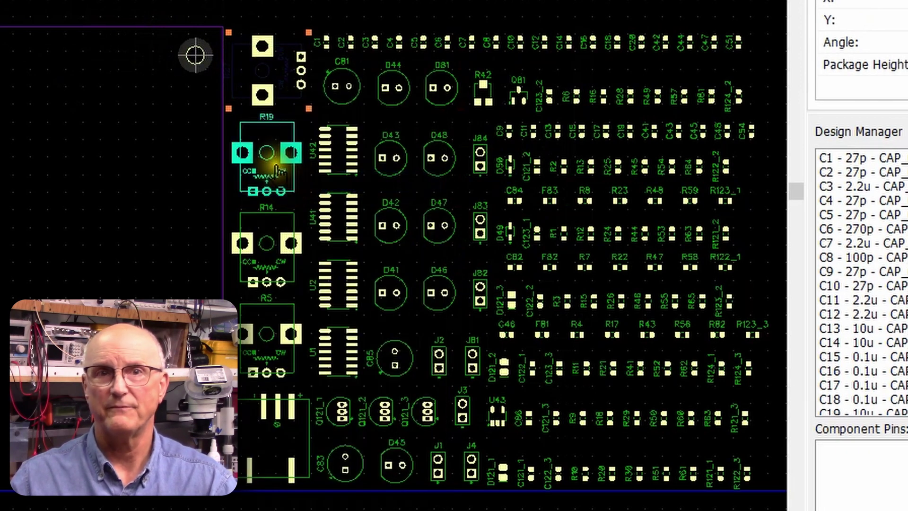
pyautogui.rightClick(279, 170)
pyautogui.click(314, 195)
pyautogui.rightClick(297, 261)
pyautogui.click(314, 196)
pyautogui.rightClick(295, 345)
pyautogui.click(312, 195)
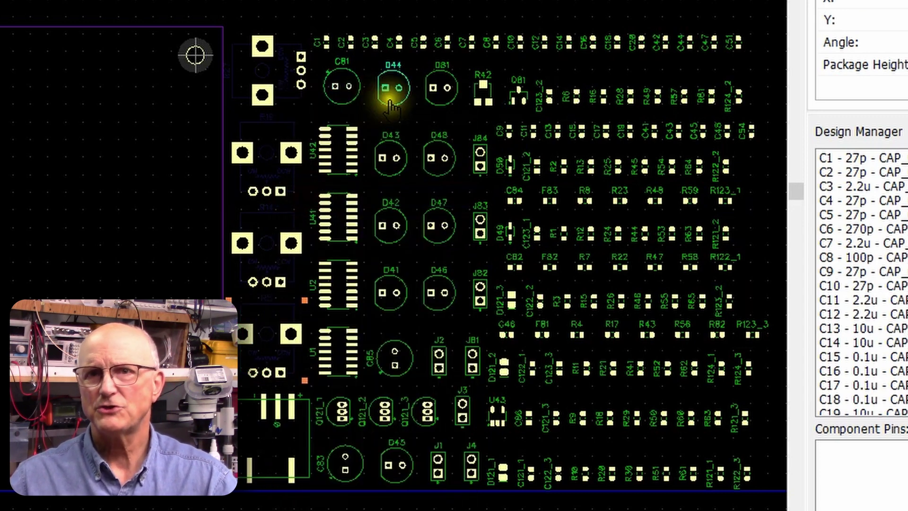
# Change LEDs D44, D81, D43 and D48 to the opposite side of the board.
pyautogui.rightClick(392, 84)
pyautogui.click(416, 194)
pyautogui.rightClick(434, 85)
pyautogui.click(475, 196)
pyautogui.rightClick(391, 159)
pyautogui.click(419, 196)
pyautogui.rightClick(438, 159)
pyautogui.click(459, 196)
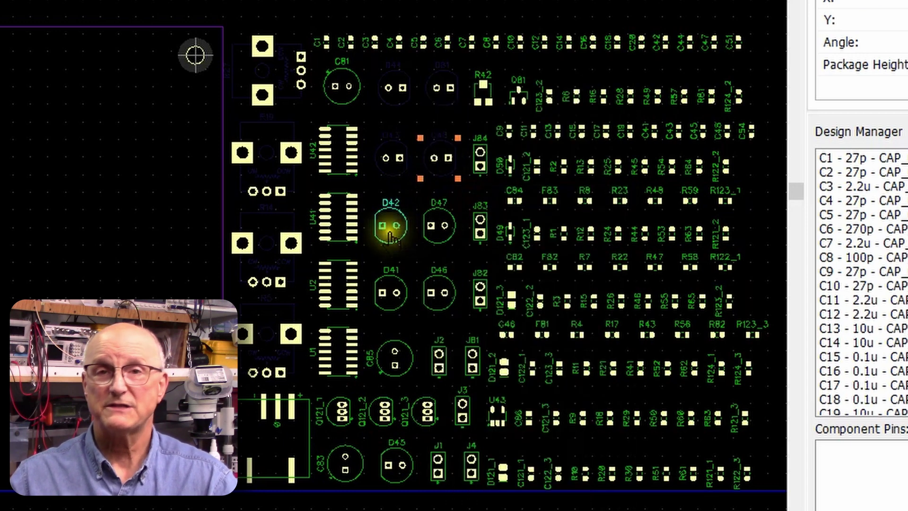
# Change the remaining LEDs D42, D47, D41, D46 and D45 to the opposite side of the board.
pyautogui.rightClick(390, 226)
pyautogui.click(419, 195)
pyautogui.rightClick(439, 226)
pyautogui.click(466, 195)
pyautogui.rightClick(399, 296)
pyautogui.click(448, 194)
pyautogui.rightClick(437, 291)
pyautogui.click(480, 196)
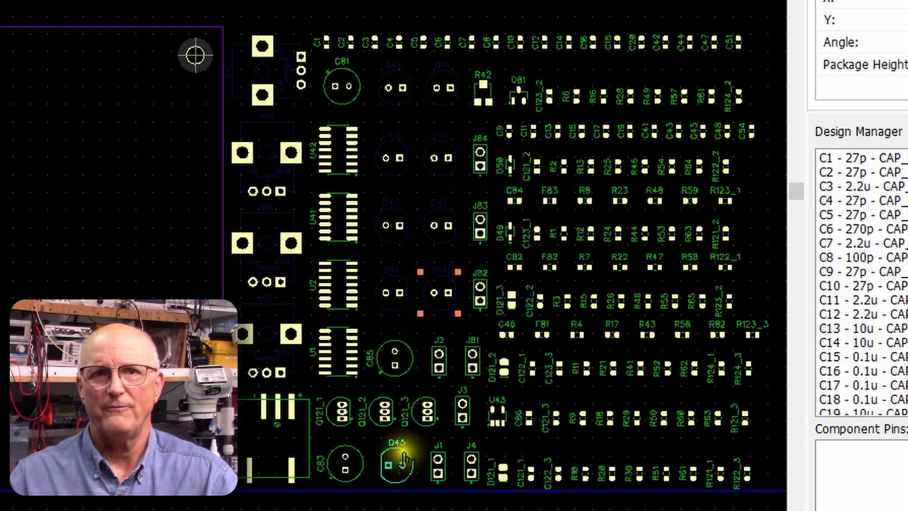
pyautogui.rightClick(404, 457)
pyautogui.click(444, 195)
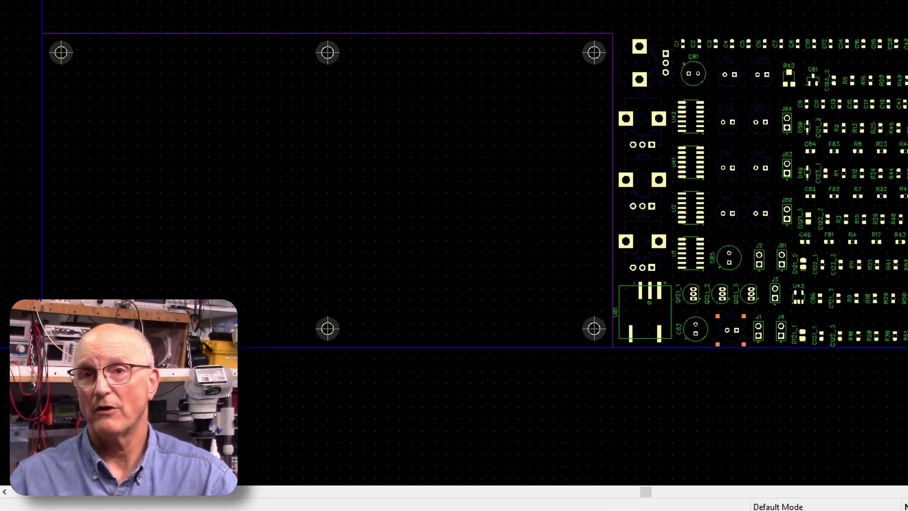
# Make the bottom layer active and move LED D42 onto the board by entering exact coordinates, with Y at 1300 mil.
pyautogui.press('b')
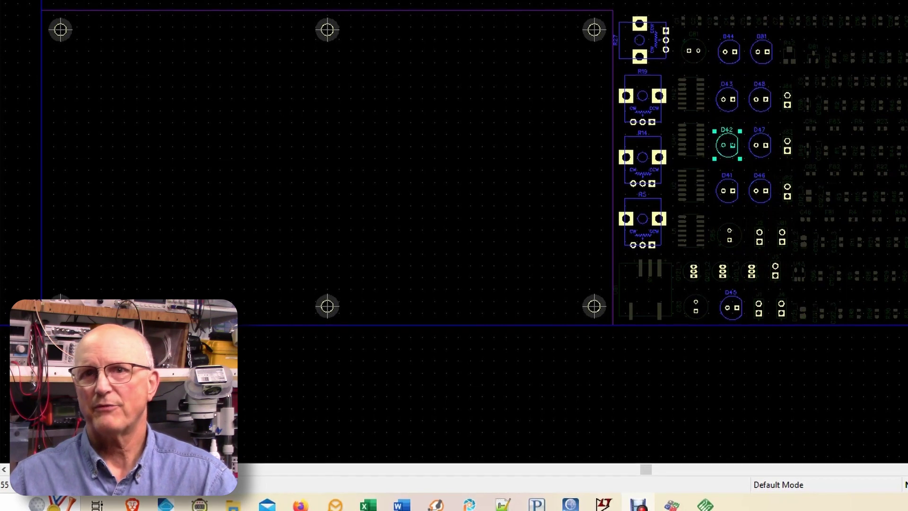
pyautogui.rightClick(728, 148)
pyautogui.click(757, 480)
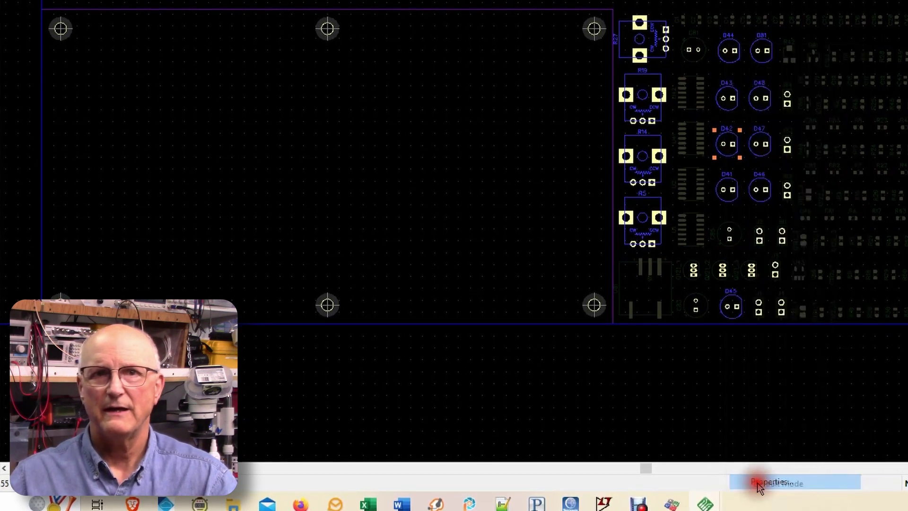
pyautogui.click(370, 65)
pyautogui.moveTo(370, 64); pyautogui.dragTo(316, 67)
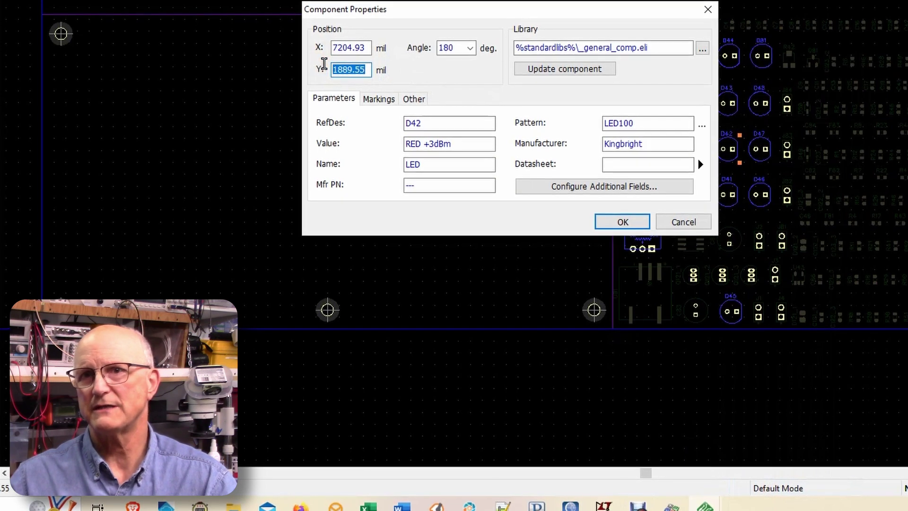
pyautogui.write('1300')
pyautogui.moveTo(361, 49); pyautogui.dragTo(320, 49)
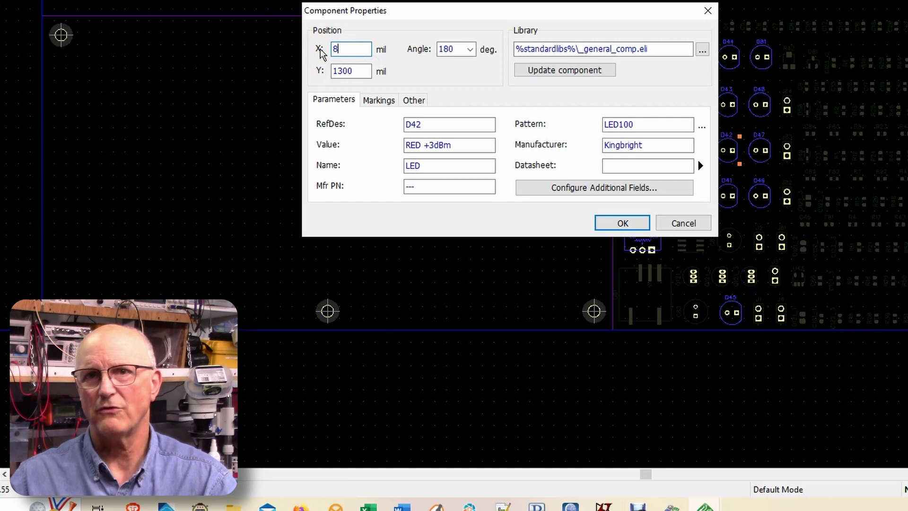
pyautogui.press('Return')
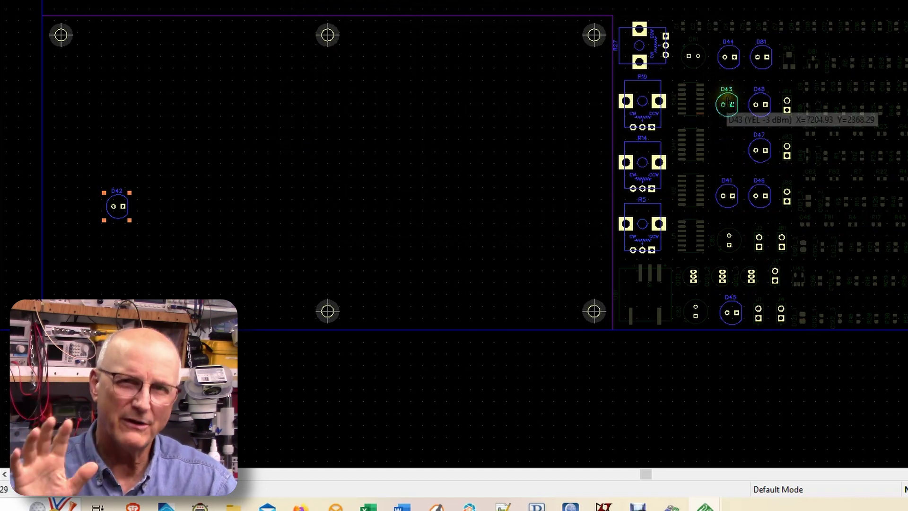
# Position LED D43 on the board beside D42 in the same row.
pyautogui.click(742, 120)
pyautogui.rightClick(745, 122)
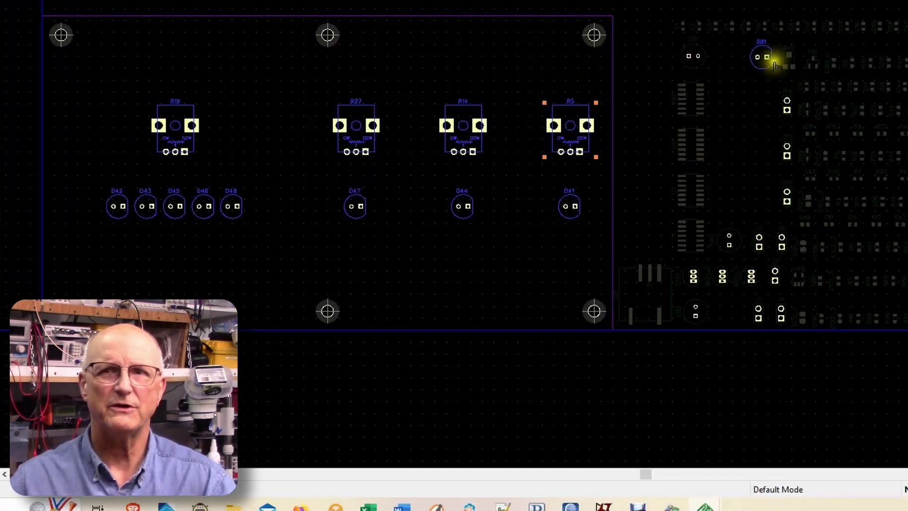
# Position the power LED D81 at X 350 mil and Y 2800 mil.
pyautogui.rightClick(759, 56)
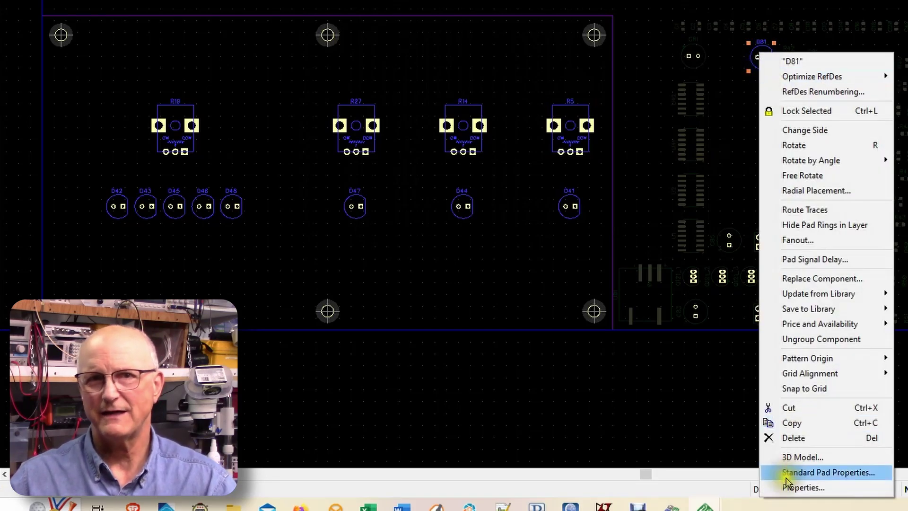
pyautogui.click(799, 487)
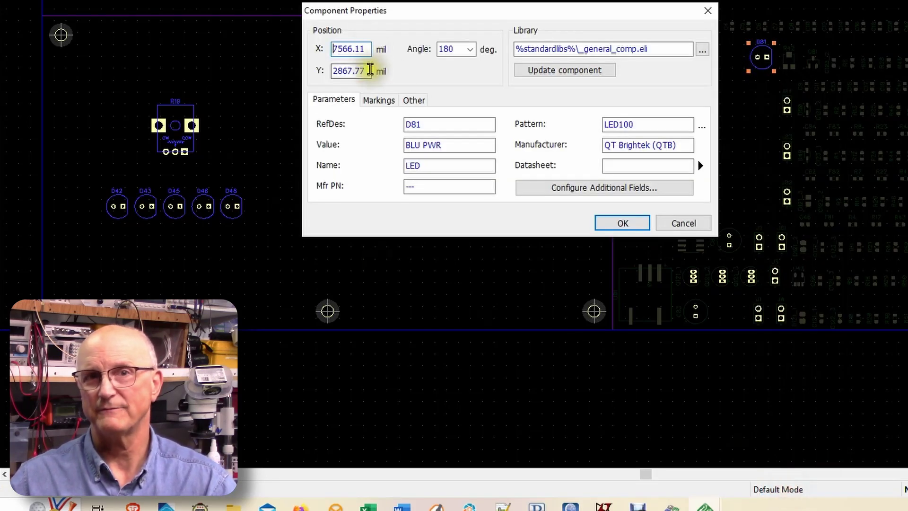
pyautogui.moveTo(371, 71); pyautogui.dragTo(293, 71)
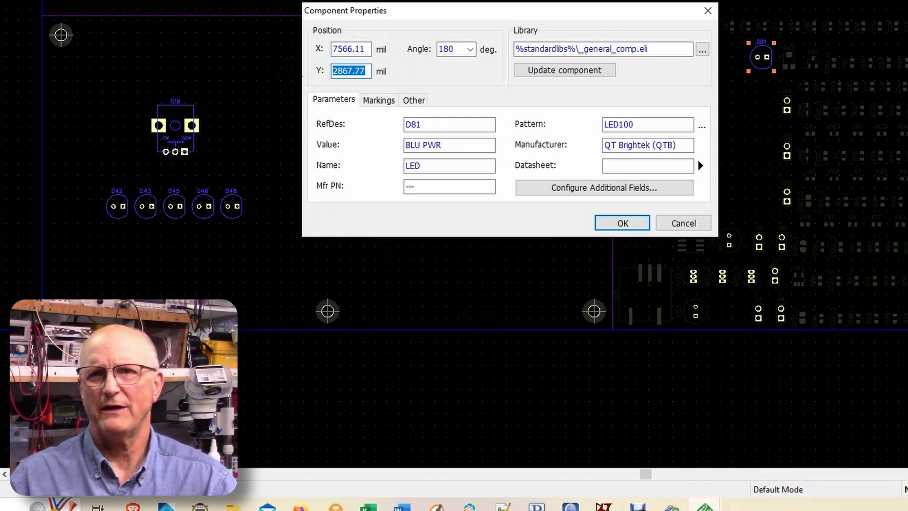
pyautogui.write('2800')
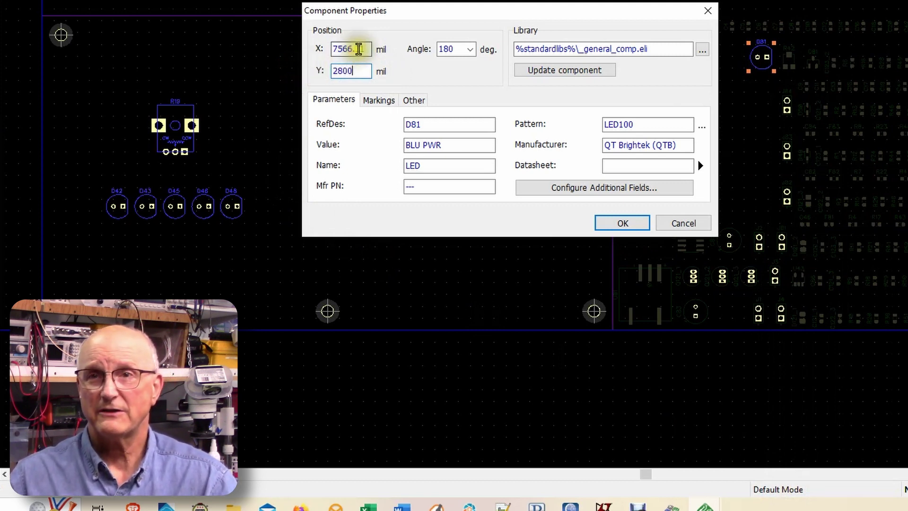
pyautogui.moveTo(367, 49); pyautogui.dragTo(330, 49)
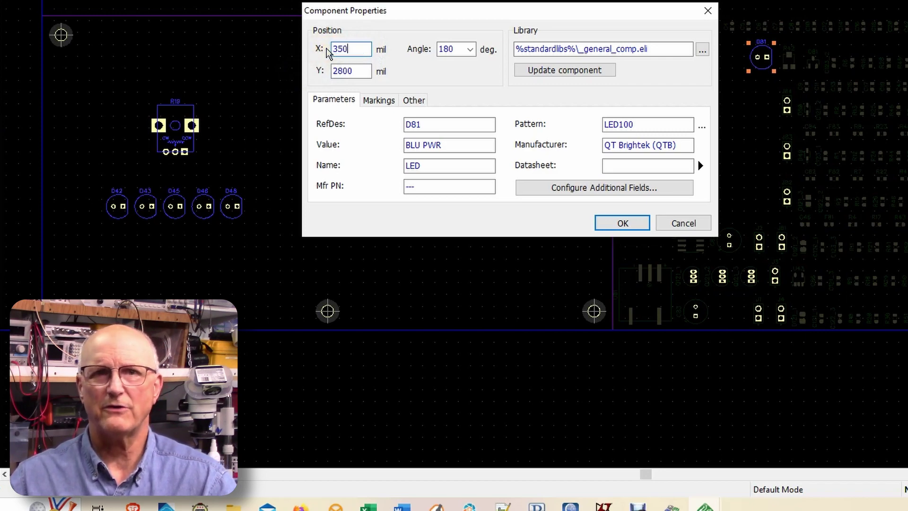
pyautogui.press('Return')
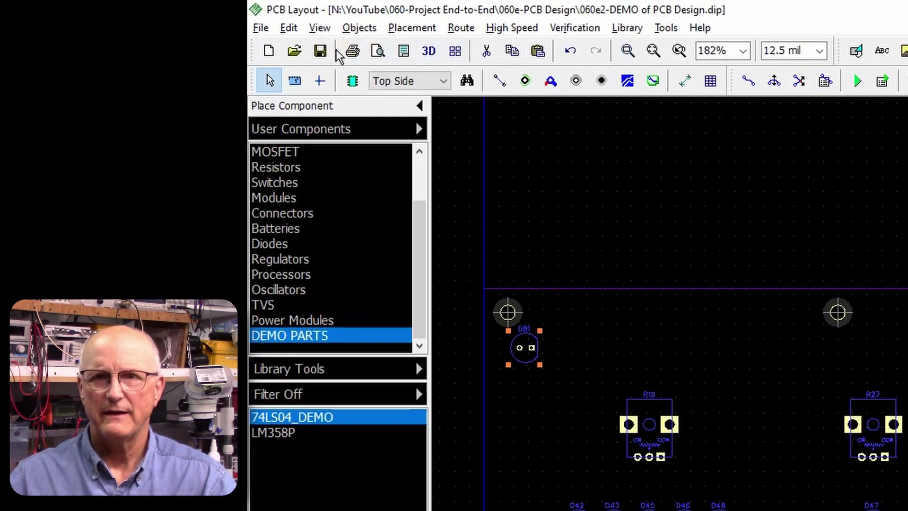
# Mirror the layout view to check the placement from the bottom side, and restore the normal view.
pyautogui.click(318, 27)
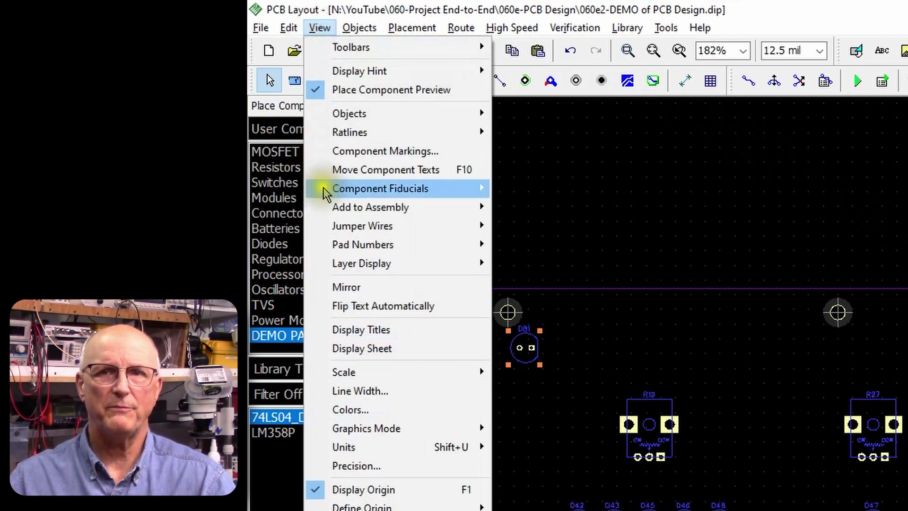
pyautogui.click(347, 292)
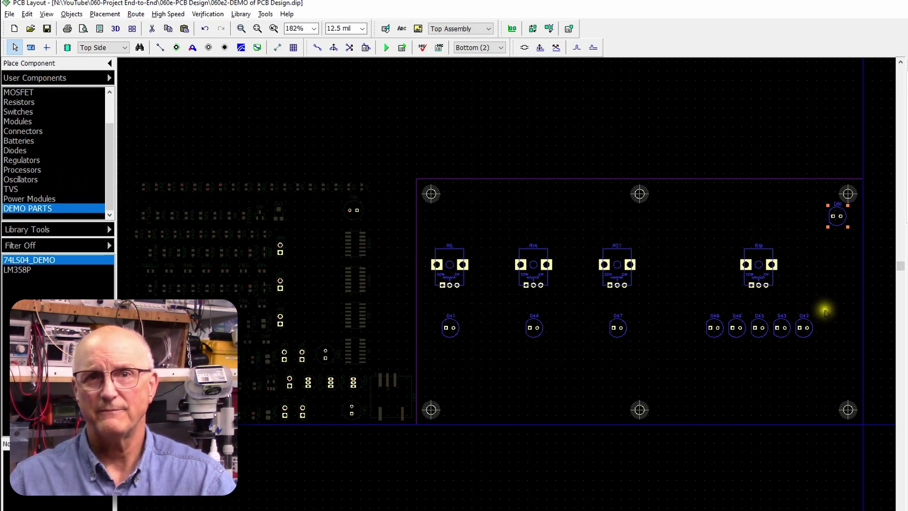
pyautogui.click(46, 13)
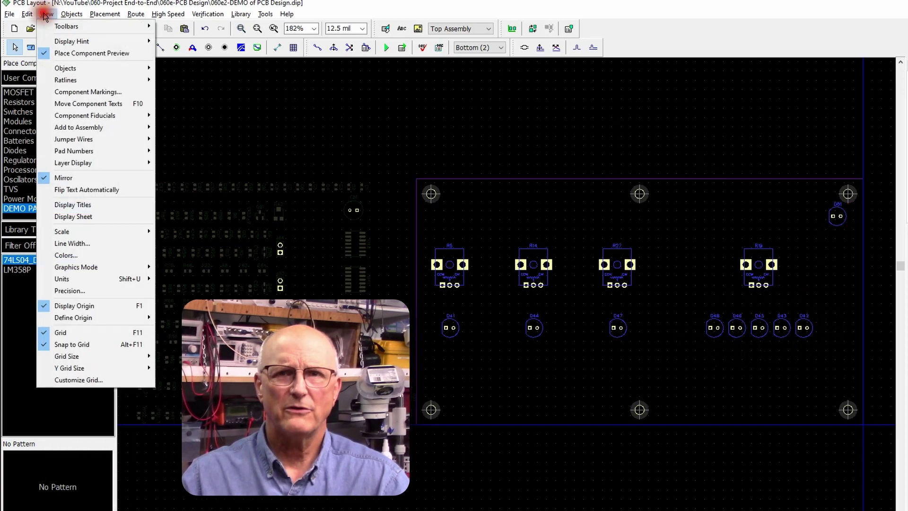
pyautogui.click(63, 178)
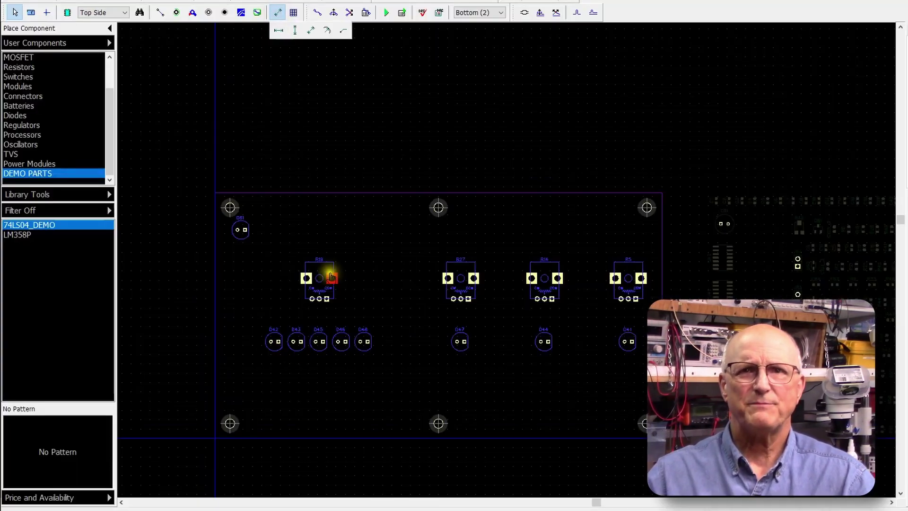
# Add a horizontal dimension from the lower-left mounting hole to the centre of LED D42, placed below the board.
pyautogui.click(279, 30)
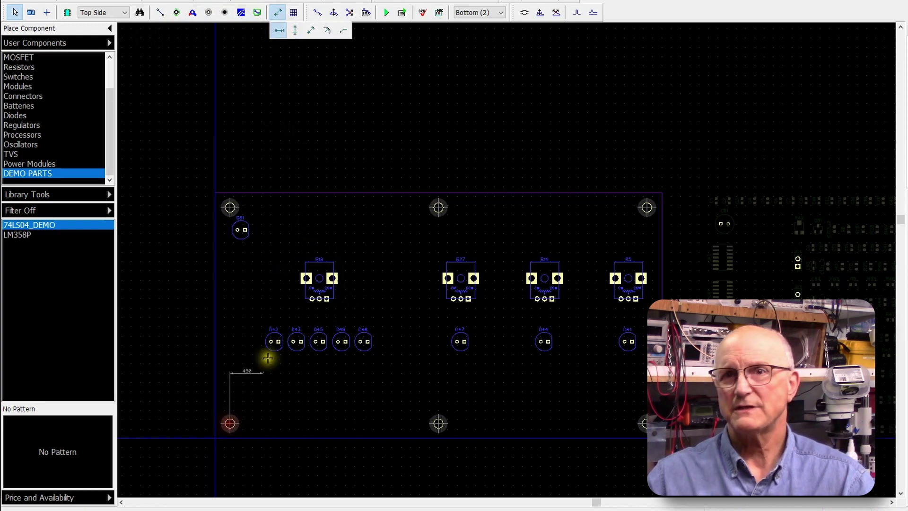
pyautogui.scroll(5, 262, 364)
pyautogui.click(271, 341)
pyautogui.scroll(-5, 271, 350)
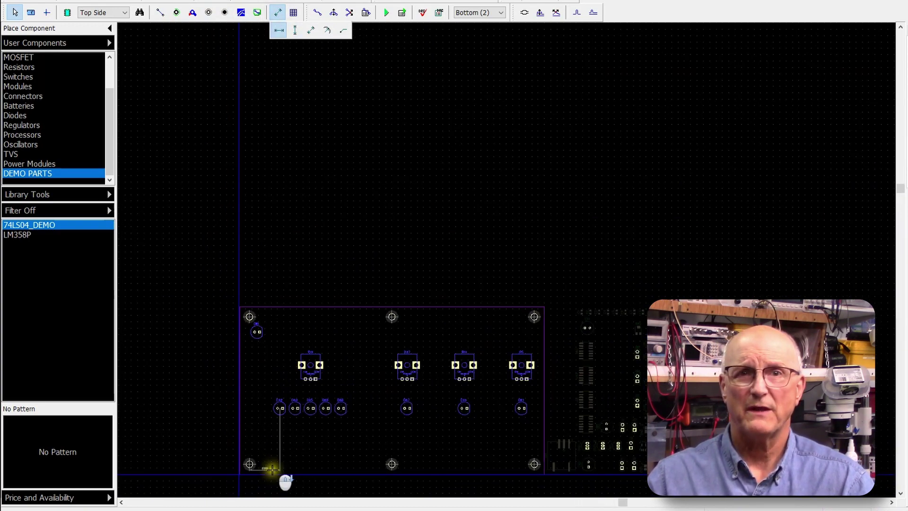
pyautogui.scroll(2, 272, 469)
# Add horizontal dimensions from the lower-left mounting hole to the centres of LED D43 and potentiometer R19, stacked below the first one.
pyautogui.click(245, 452)
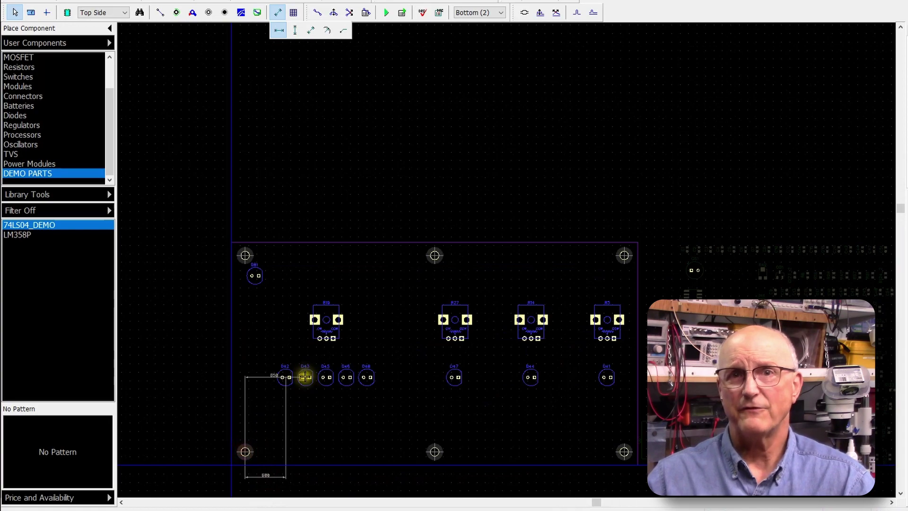
pyautogui.scroll(4, 305, 376)
pyautogui.scroll(2, 304, 379)
pyautogui.scroll(-2, 315, 381)
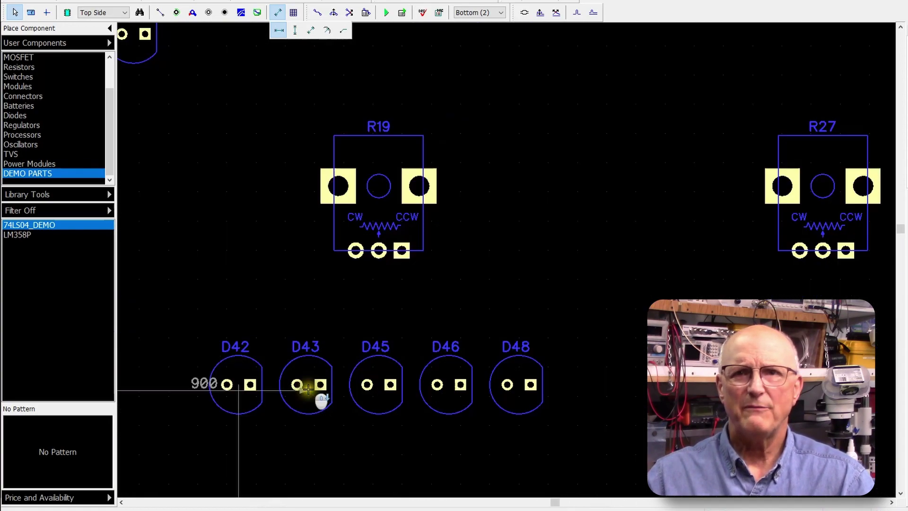
pyautogui.click(307, 389)
pyautogui.scroll(-5, 308, 389)
pyautogui.scroll(3, 312, 433)
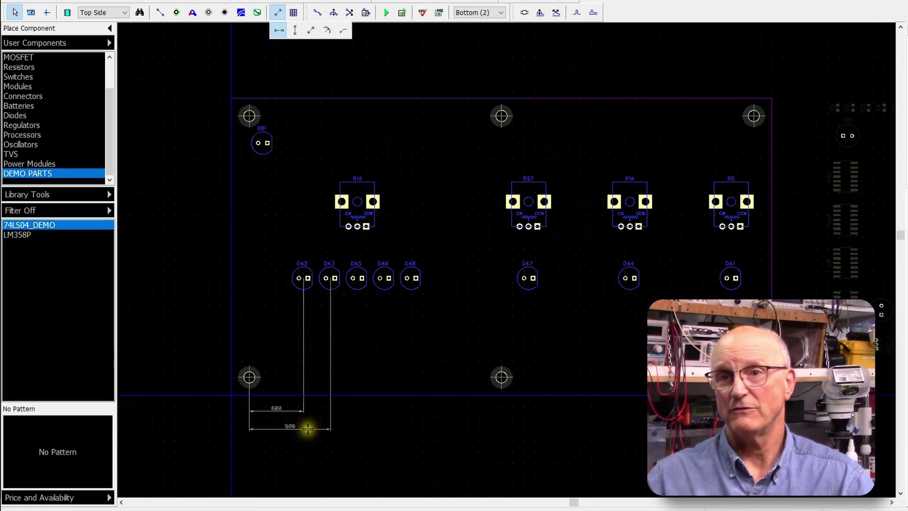
pyautogui.click(357, 202)
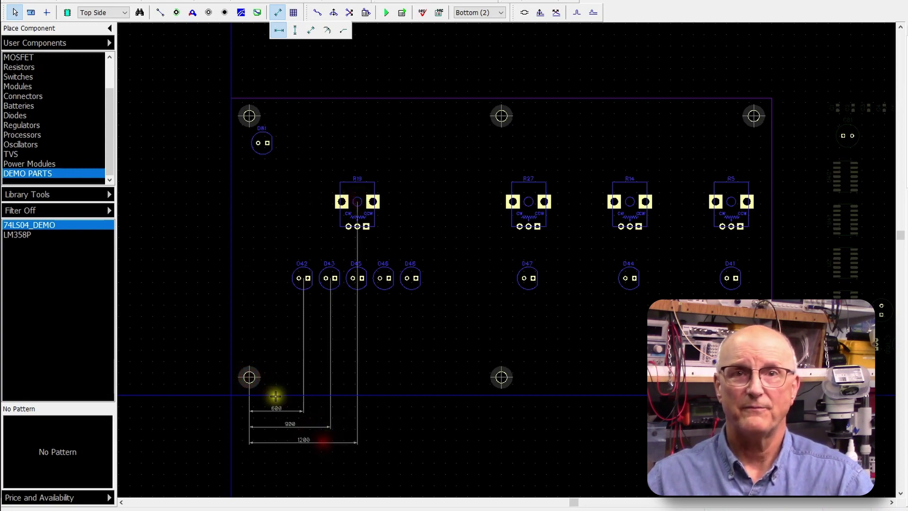
# Set the font size of the placed position dimensions to 8.
pyautogui.scroll(3, 383, 278)
pyautogui.scroll(-4, 383, 331)
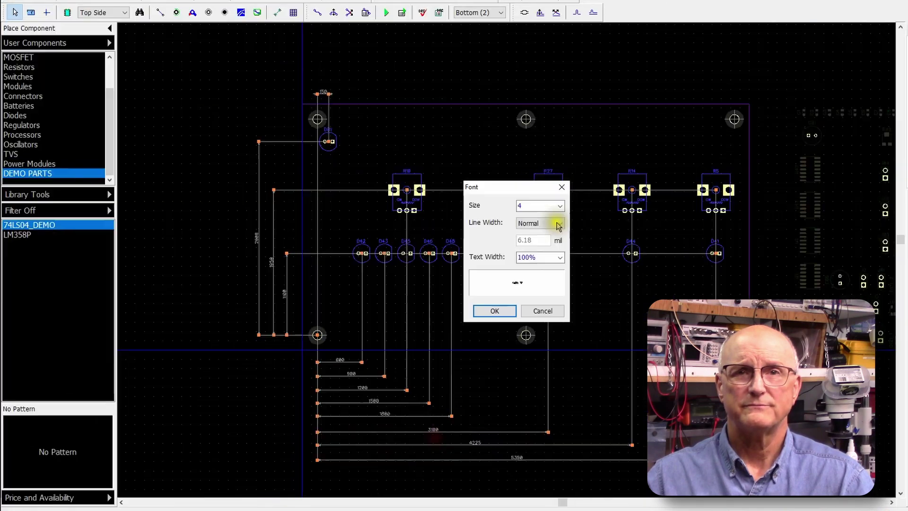
pyautogui.click(560, 209)
pyautogui.click(537, 239)
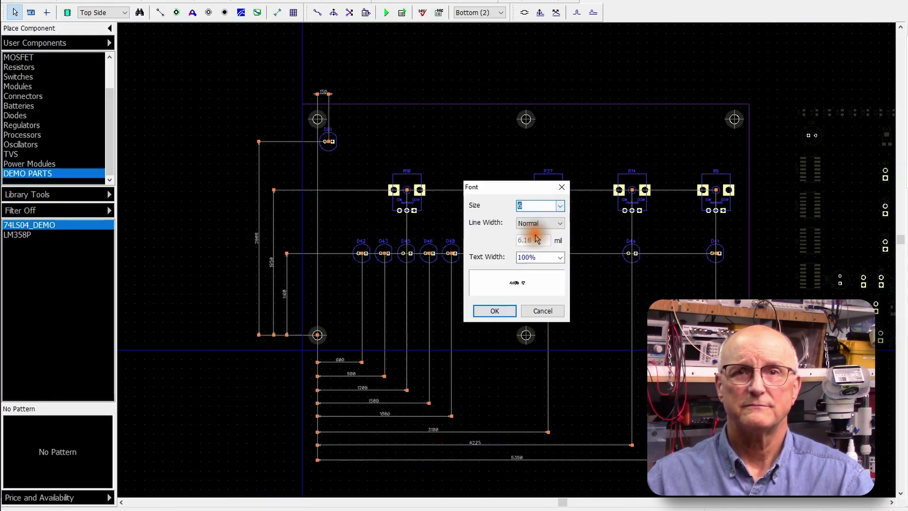
pyautogui.click(559, 206)
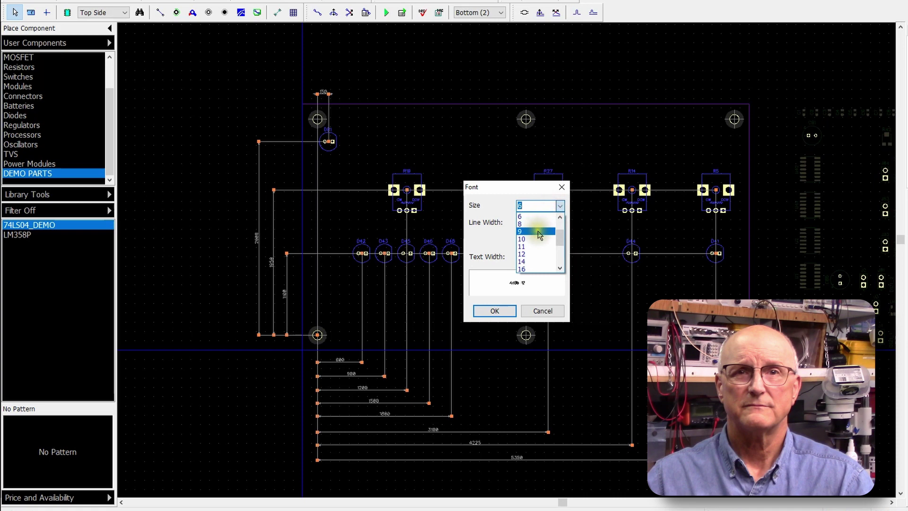
pyautogui.click(536, 224)
pyautogui.click(494, 310)
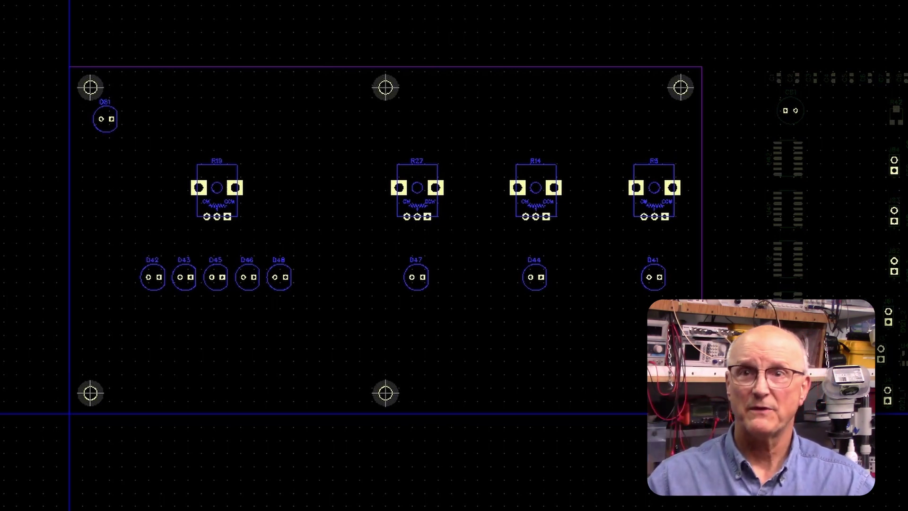
# Lock the board outline, mounting holes, and all placed panel LEDs and potentiometers in position.
pyautogui.moveTo(36, 19); pyautogui.dragTo(711, 434)
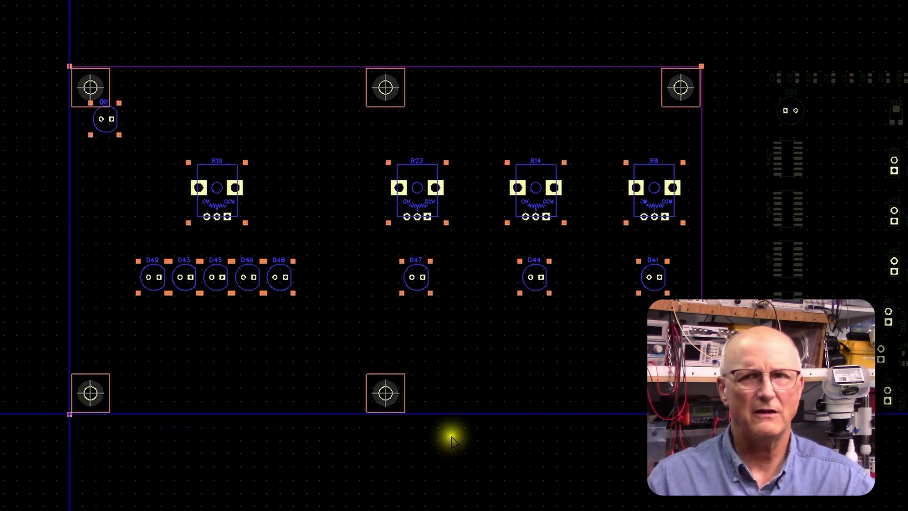
pyautogui.rightClick(212, 197)
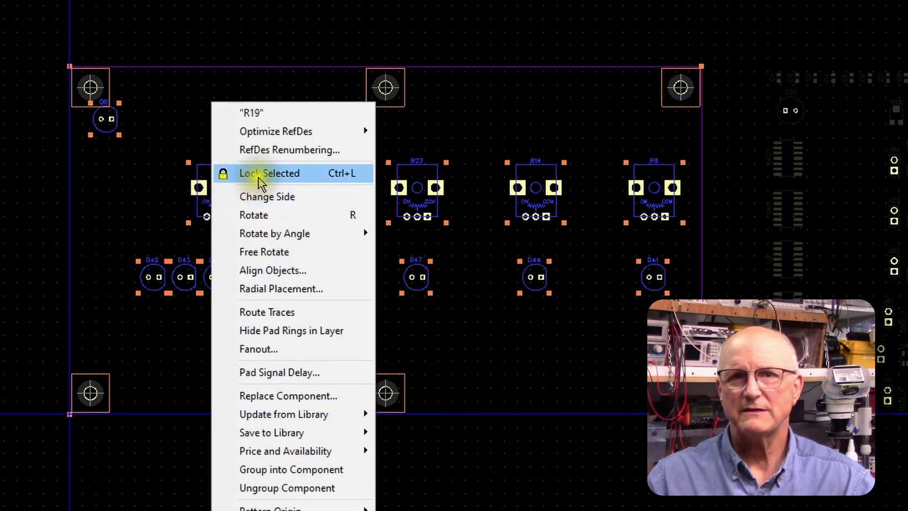
pyautogui.click(260, 174)
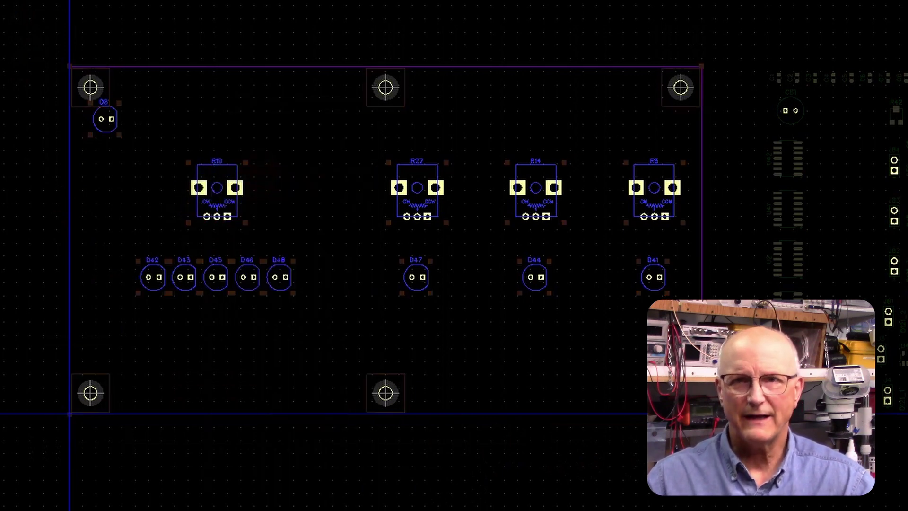
pyautogui.click(187, 2)
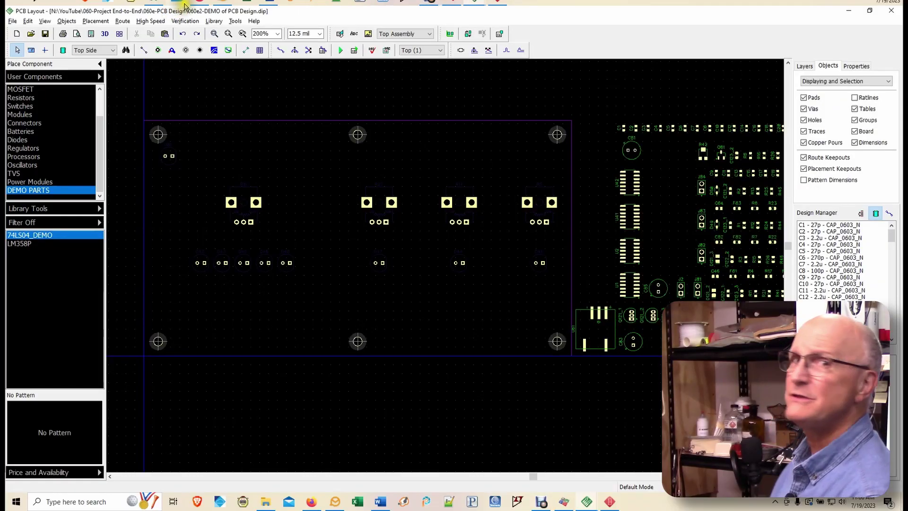
# Move U1, U2, U41, U42 and the regulator U81 from the parts pile to rough positions on the board.
pyautogui.moveTo(629, 285); pyautogui.dragTo(496, 177)
pyautogui.moveTo(630, 253); pyautogui.dragTo(327, 182)
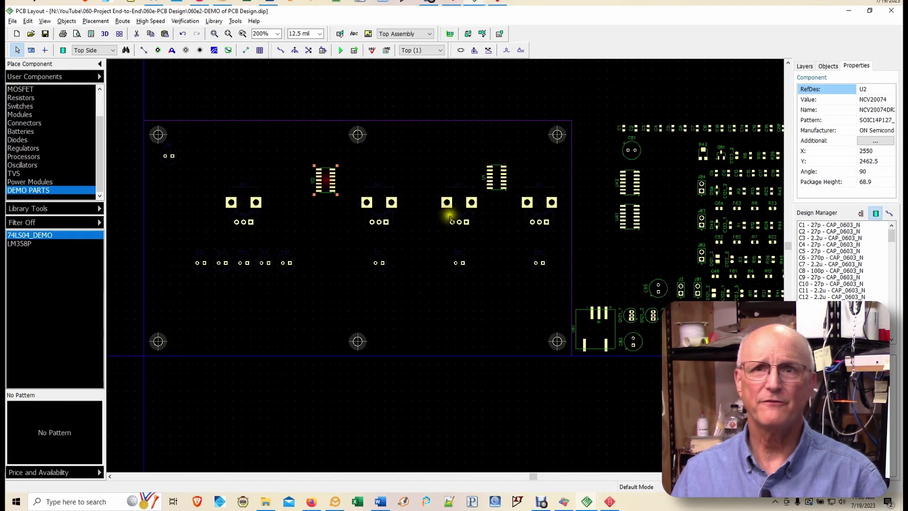
pyautogui.moveTo(630, 217); pyautogui.dragTo(336, 296)
pyautogui.moveTo(623, 183); pyautogui.dragTo(275, 302)
pyautogui.moveTo(589, 334); pyautogui.dragTo(181, 203)
# Place the Q121 transistors below their LEDs, rotated so their pins run horizontally, and Q81 beside LED D81.
pyautogui.moveTo(620, 328); pyautogui.dragTo(540, 290)
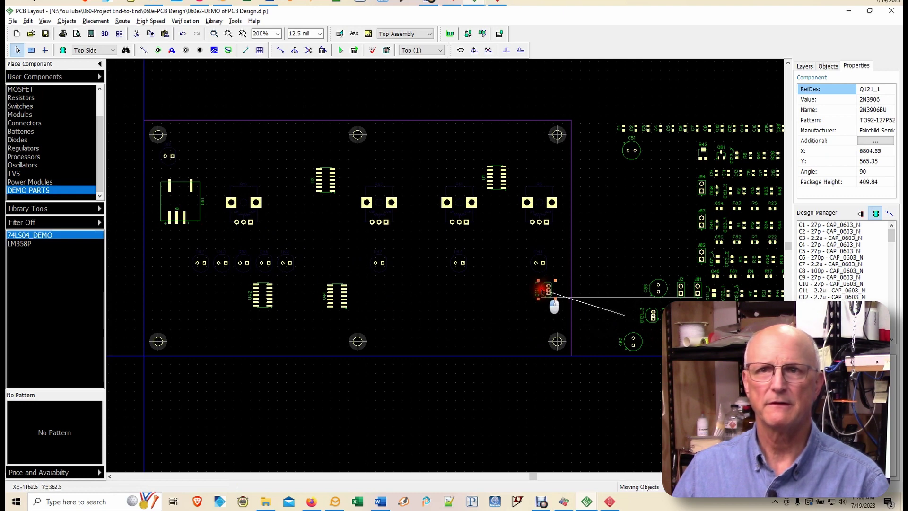
pyautogui.moveTo(649, 315); pyautogui.dragTo(377, 288)
pyautogui.press('r')
pyautogui.press('r')
pyautogui.moveTo(722, 155); pyautogui.dragTo(205, 151)
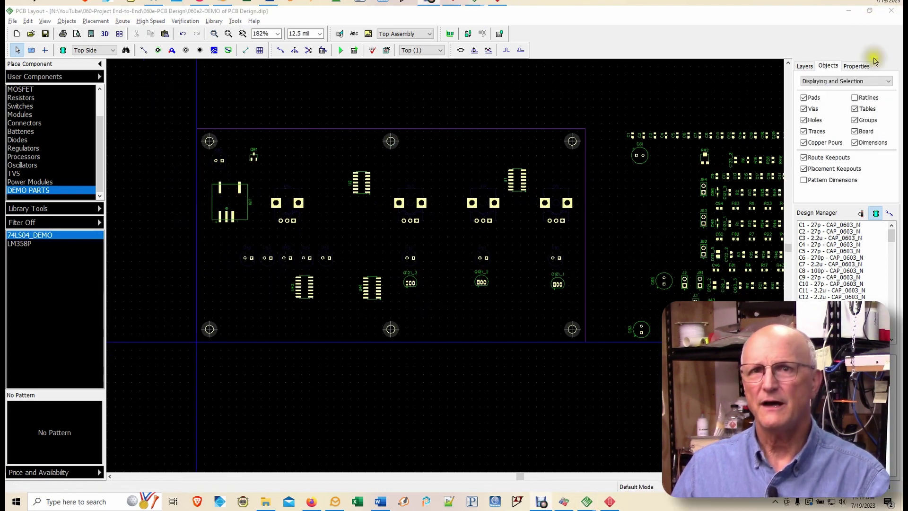
# Show the ratlines between components and optimize them.
pyautogui.click(855, 98)
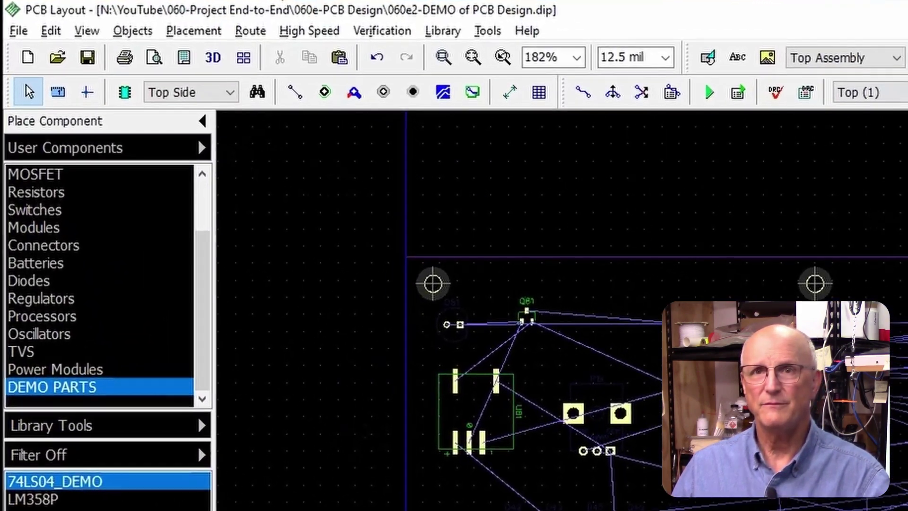
pyautogui.click(87, 31)
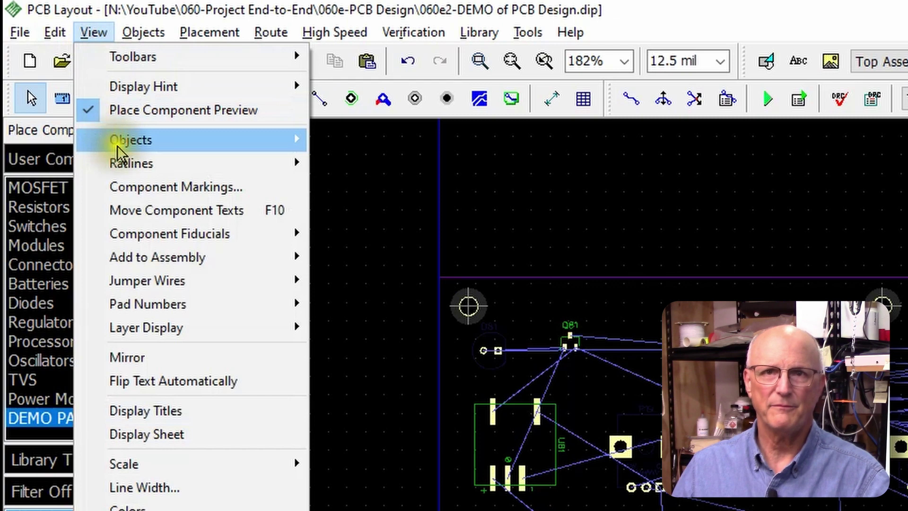
pyautogui.moveTo(126, 171)
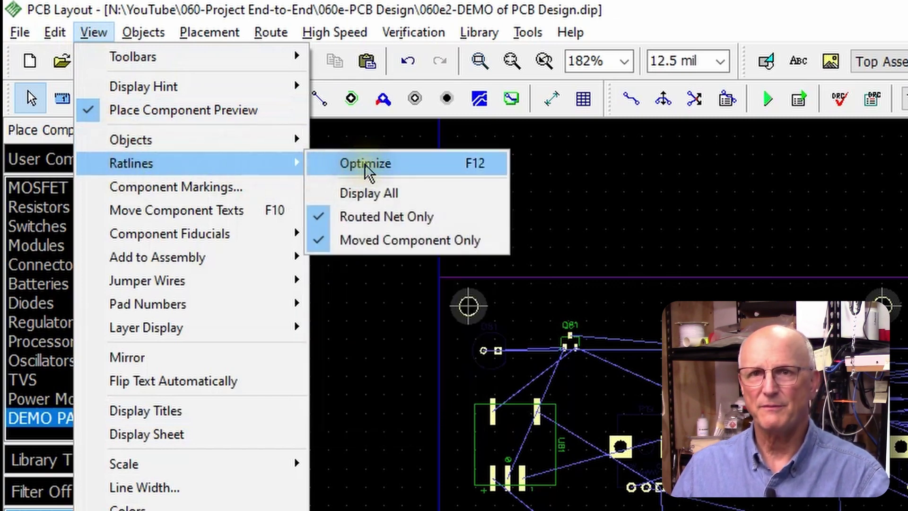
pyautogui.click(366, 166)
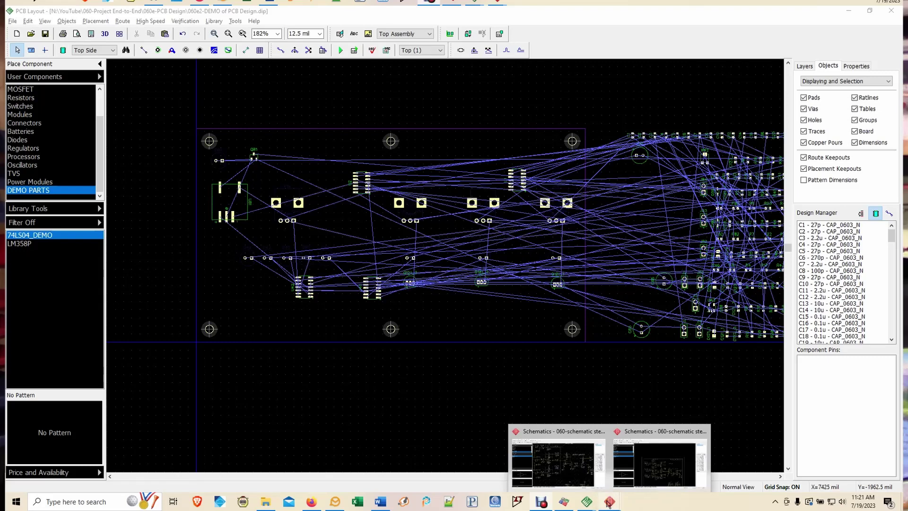
# Switch to the mixer schematic and swap op-amp sections U2.1 and U2.2 in the output amplifier.
pyautogui.click(558, 456)
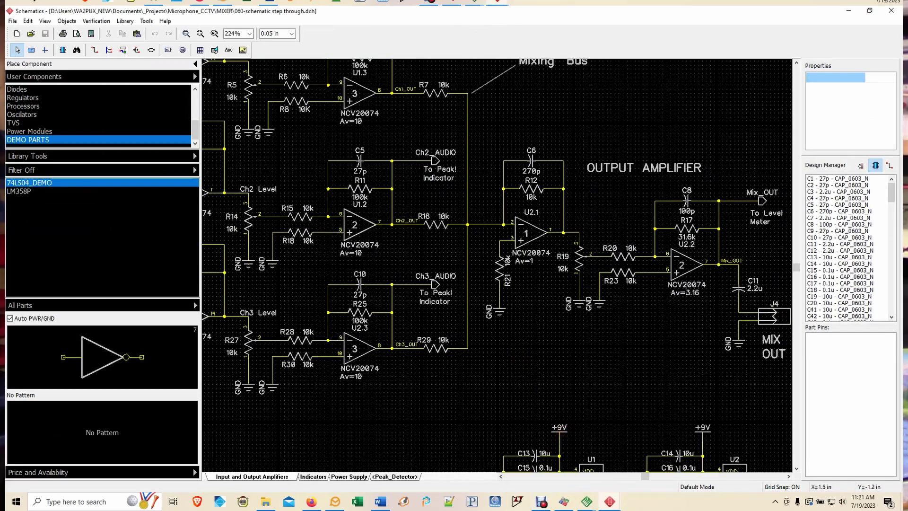
pyautogui.click(526, 233)
pyautogui.click(688, 267)
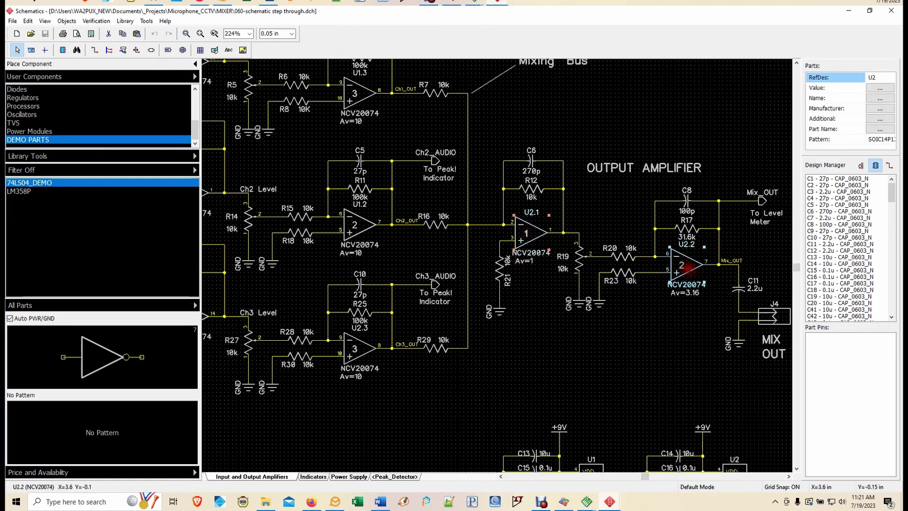
pyautogui.rightClick(689, 267)
pyautogui.click(737, 260)
pyautogui.moveTo(689, 268); pyautogui.dragTo(528, 231)
pyautogui.click(572, 384)
pyautogui.moveTo(532, 344); pyautogui.dragTo(685, 267)
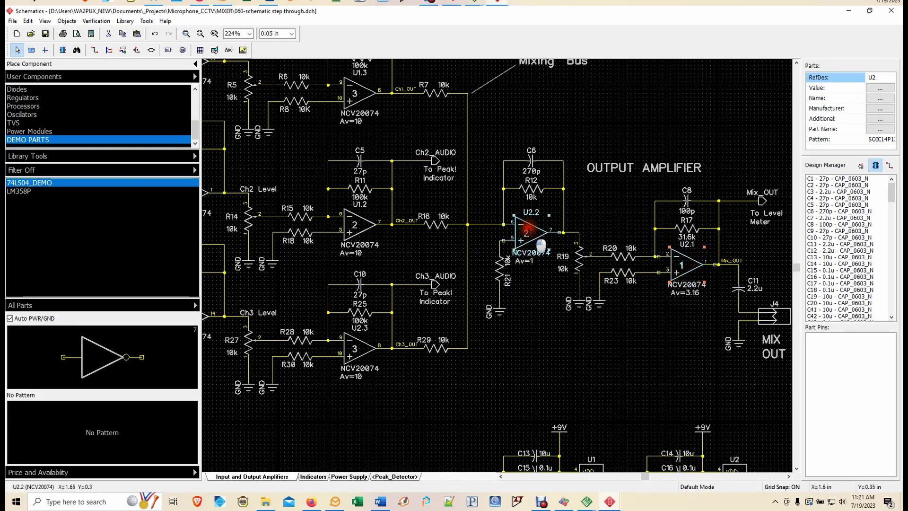
pyautogui.rightClick(526, 231)
pyautogui.click(562, 258)
pyautogui.scroll(1, 513, 246)
pyautogui.scroll(-1, 514, 246)
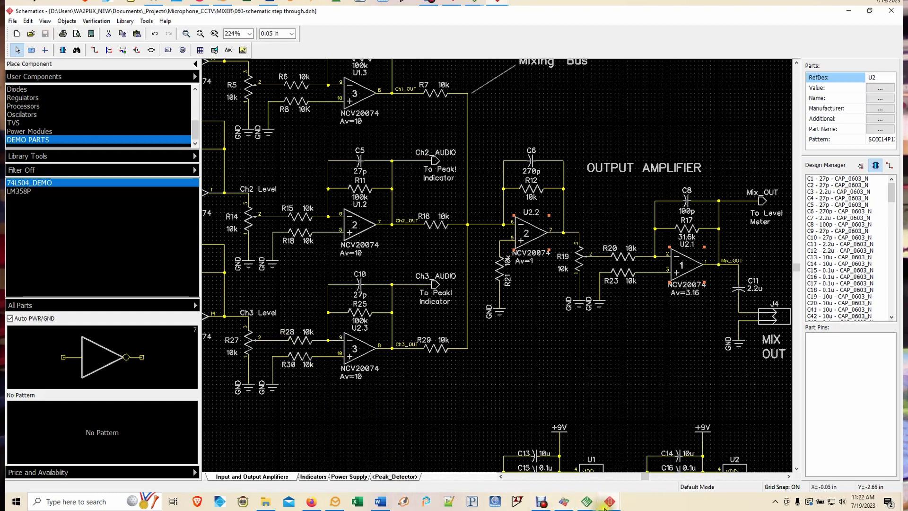
# Return to the PCB layout and renew it by RefDes from the schematic file 060-schematic step through.dch.
pyautogui.moveTo(587, 505)
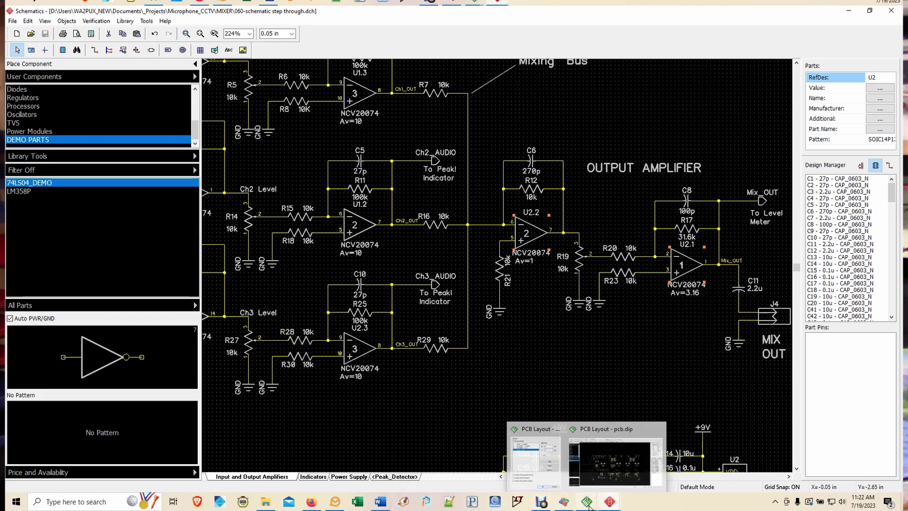
pyautogui.click(528, 432)
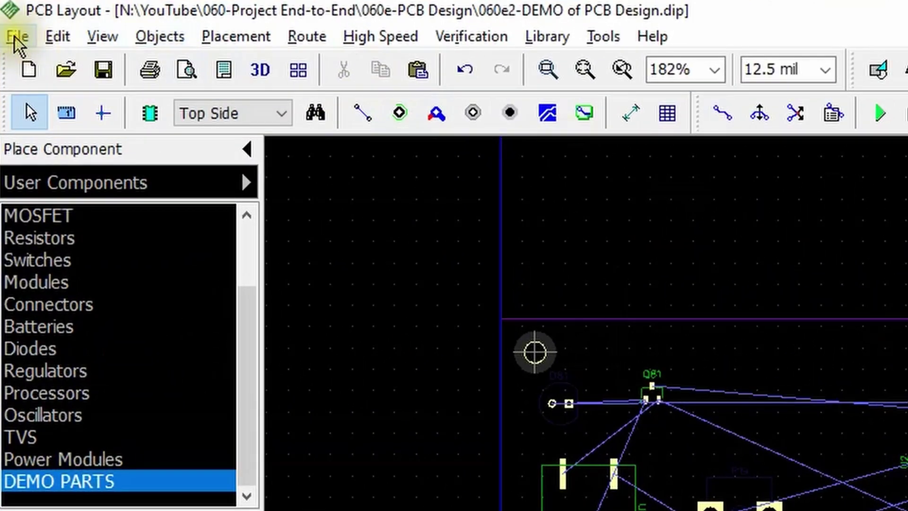
pyautogui.click(17, 36)
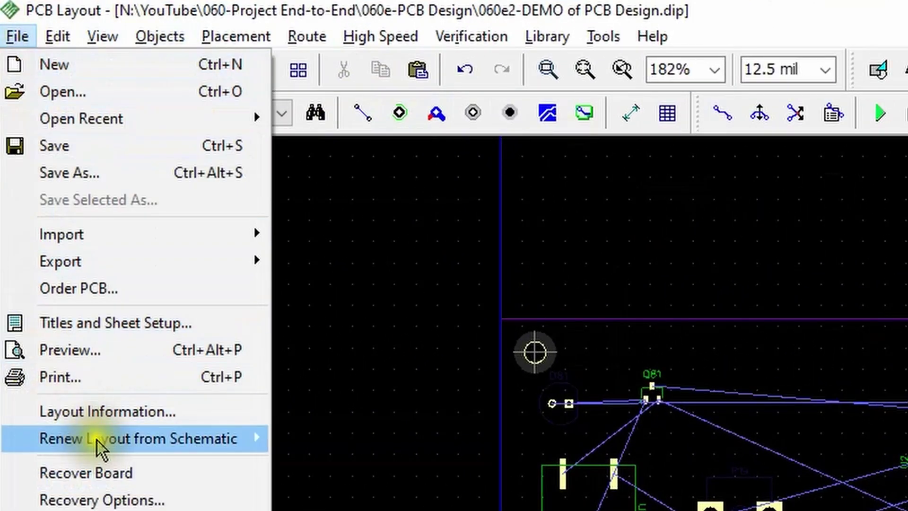
pyautogui.moveTo(101, 442)
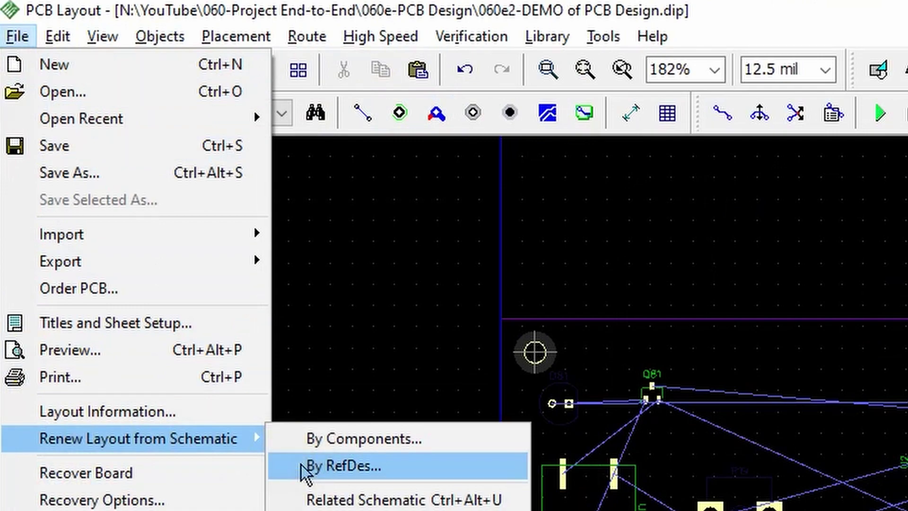
pyautogui.click(331, 466)
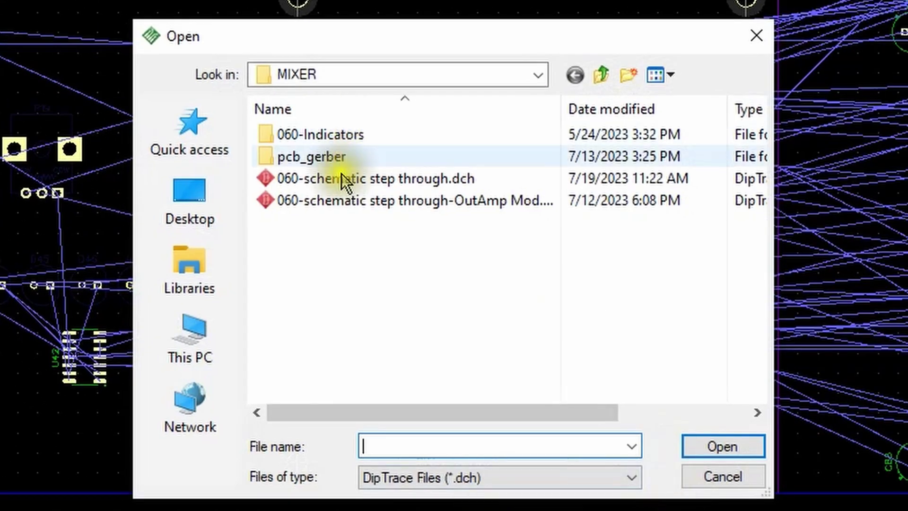
pyautogui.click(341, 182)
pyautogui.click(721, 446)
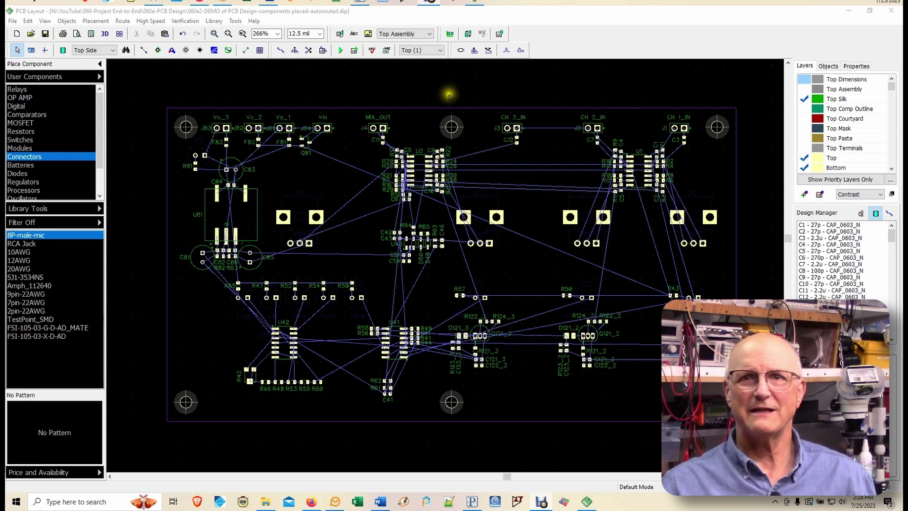
# Start a copper pour on the top layer with a chamfered upper-left corner and outline about 5860 mil along the board's top edge.
pyautogui.click(395, 16)
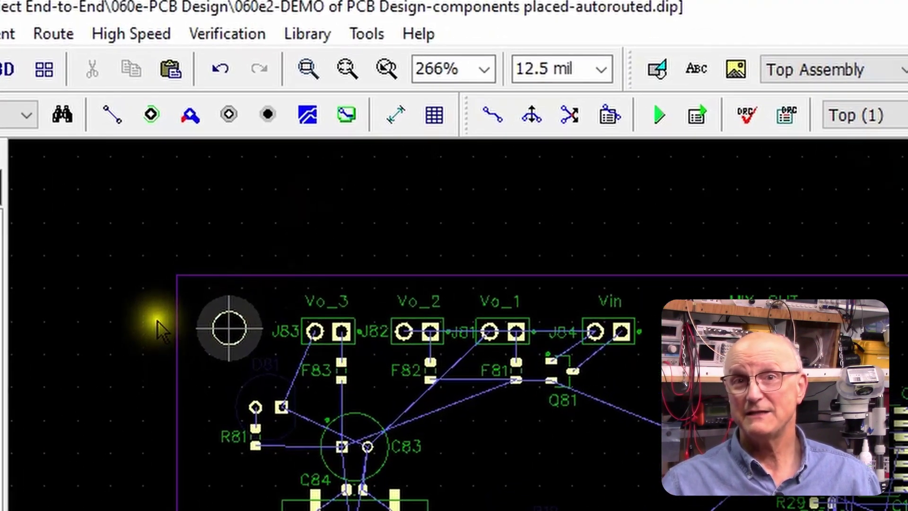
pyautogui.scroll(1, 159, 116)
pyautogui.click(307, 115)
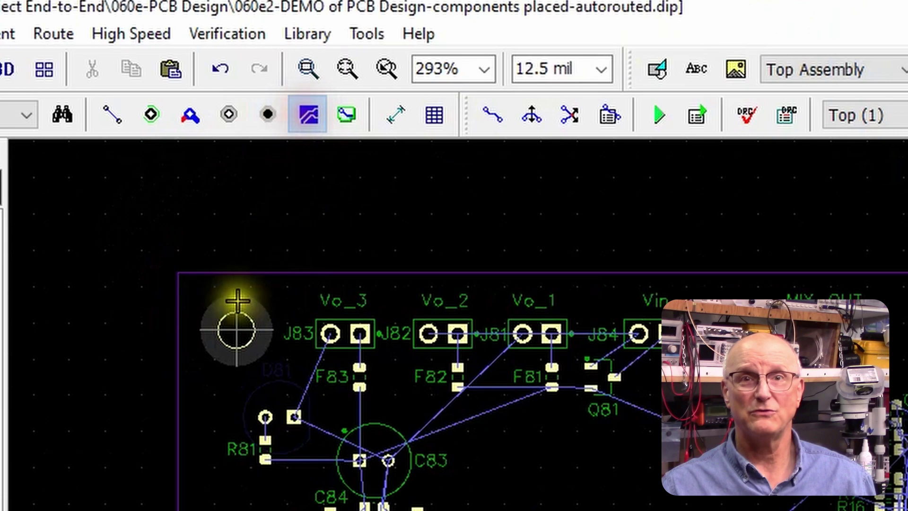
pyautogui.scroll(3, 184, 295)
pyautogui.scroll(1, 185, 296)
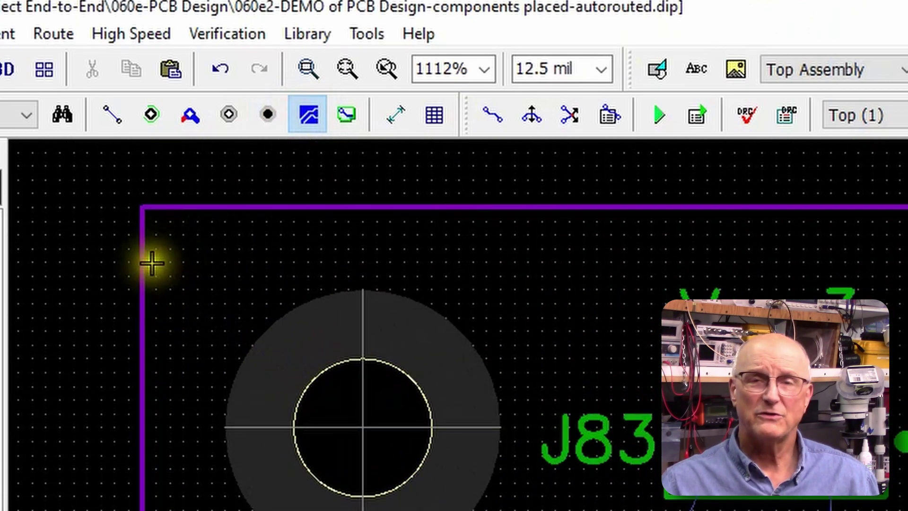
pyautogui.click(194, 265)
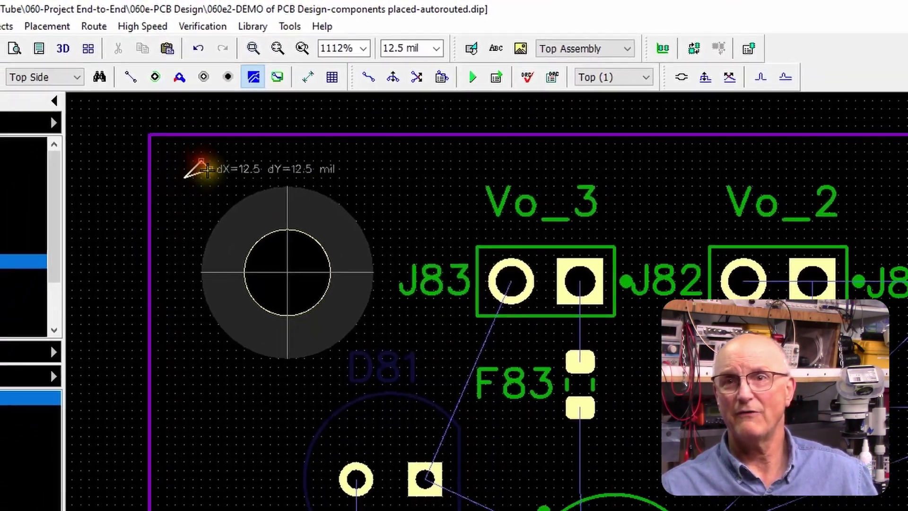
pyautogui.scroll(-6, 207, 170)
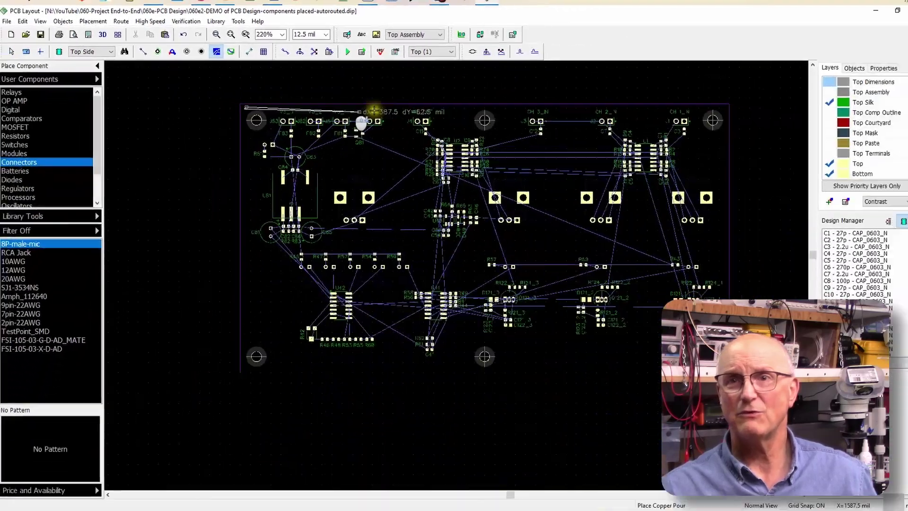
pyautogui.scroll(4, 703, 104)
pyautogui.scroll(1, 706, 105)
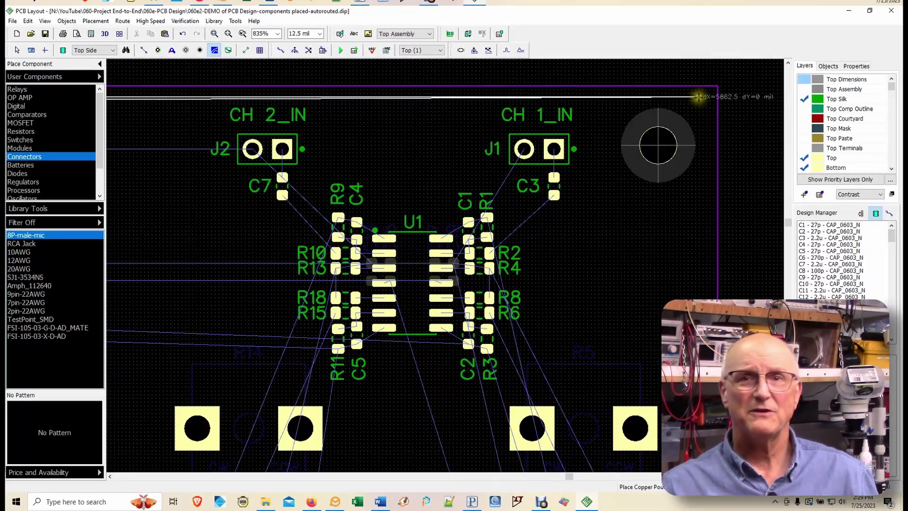
# Finish the copper pour outline along the board's right, bottom and left edges with chamfered corners, left side about 3160 mil, closing it upper left.
pyautogui.scroll(-5, 686, 193)
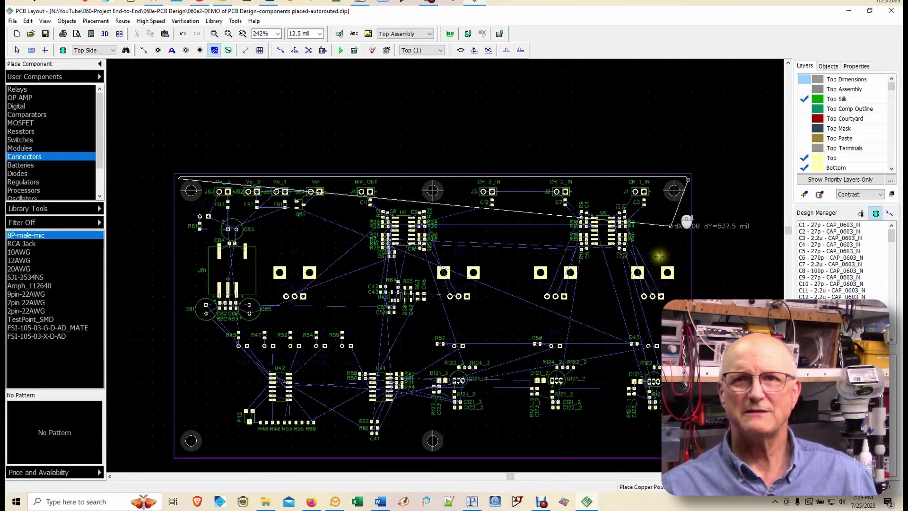
pyautogui.scroll(3, 648, 420)
pyautogui.scroll(2, 649, 420)
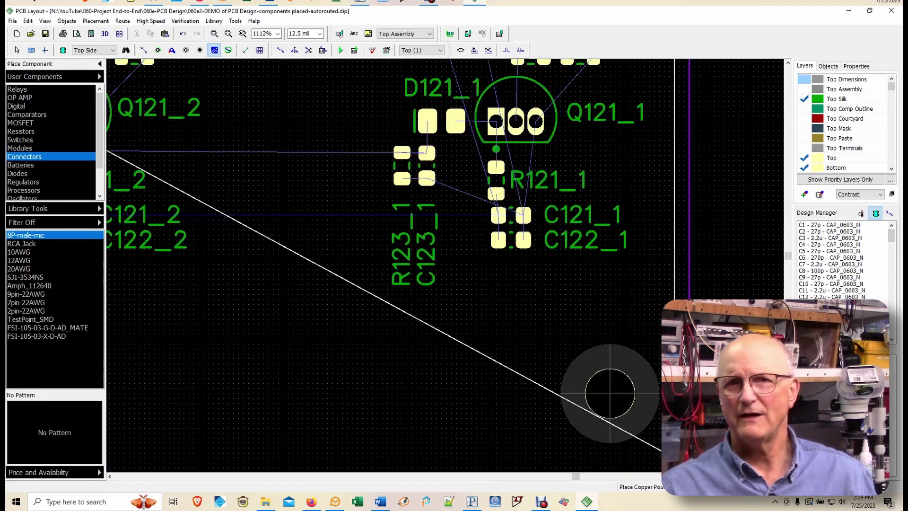
pyautogui.scroll(1, 626, 402)
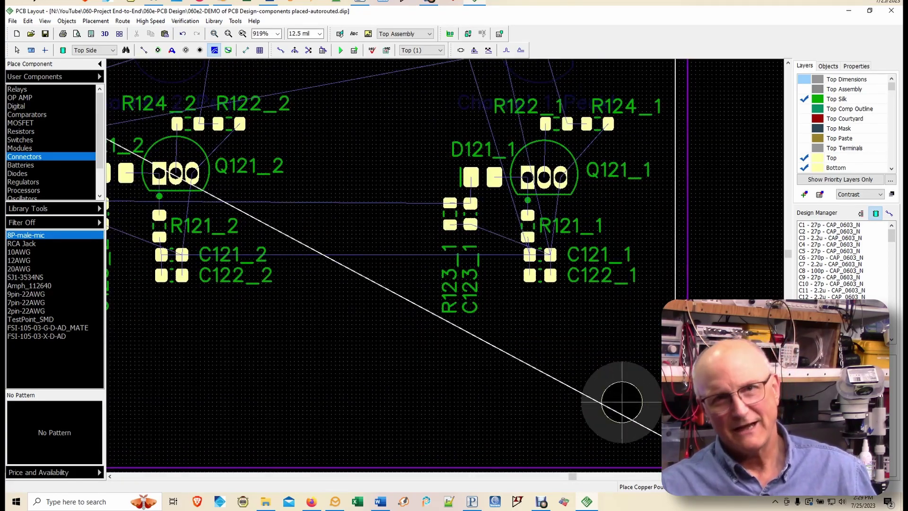
pyautogui.scroll(-5, 622, 402)
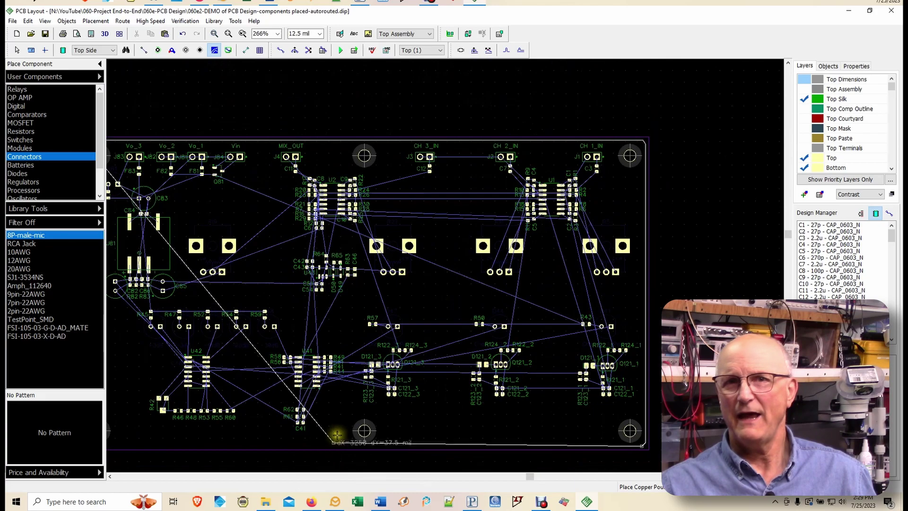
pyautogui.scroll(5, 157, 435)
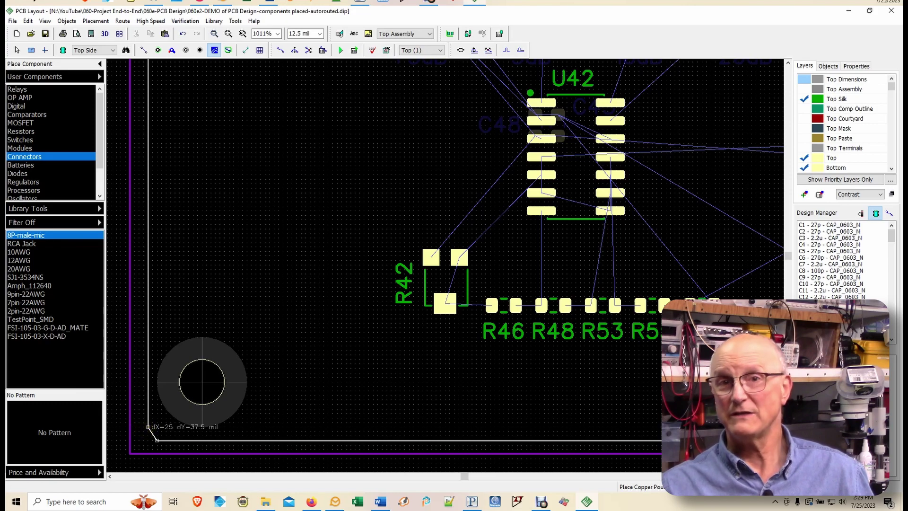
pyautogui.scroll(-5, 157, 439)
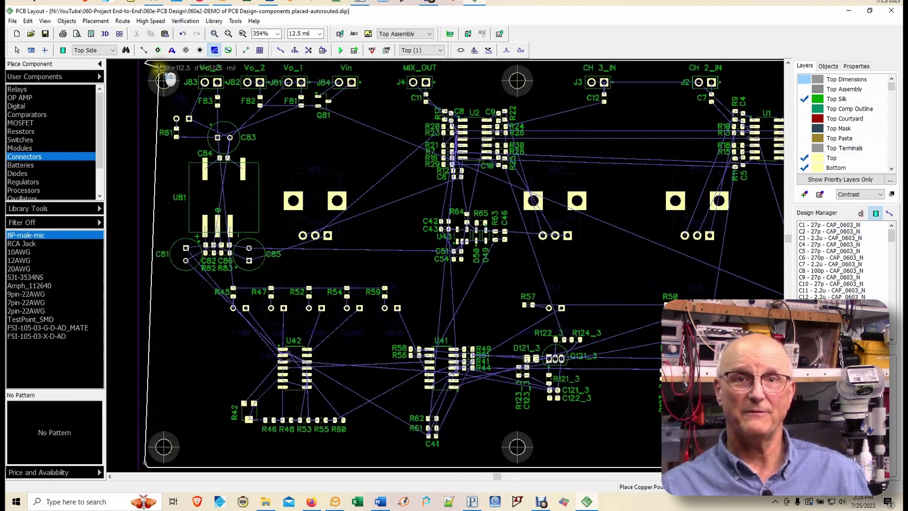
pyautogui.scroll(7, 160, 68)
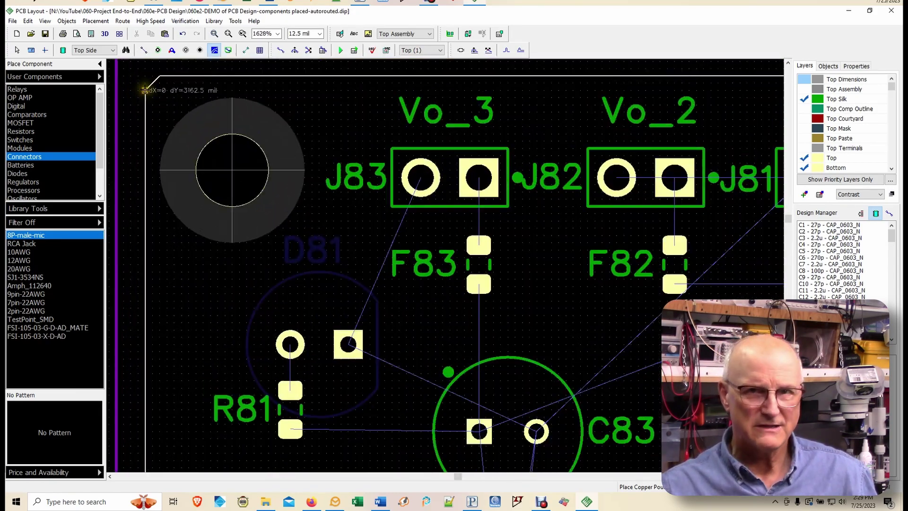
pyautogui.doubleClick(145, 90)
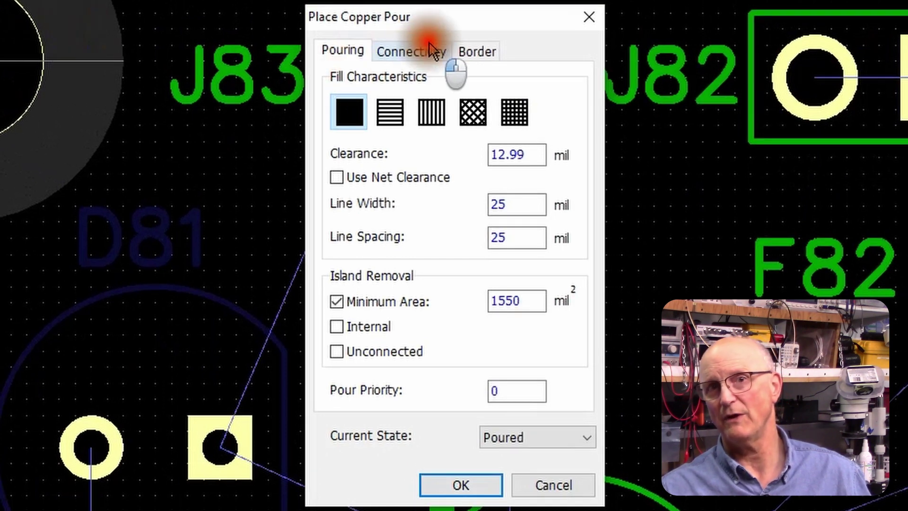
# Connect the copper pour to the GND net with 4 spoke thermals and place it in the poured state.
pyautogui.click(424, 58)
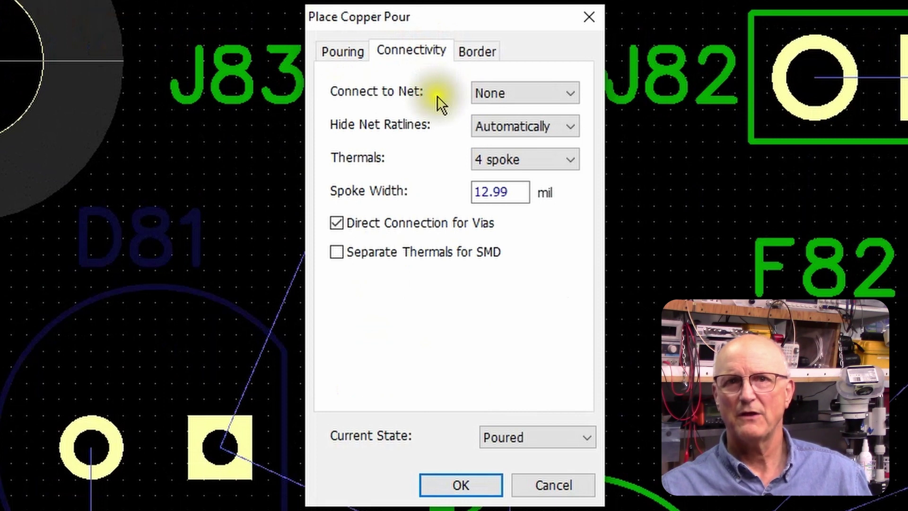
pyautogui.click(571, 91)
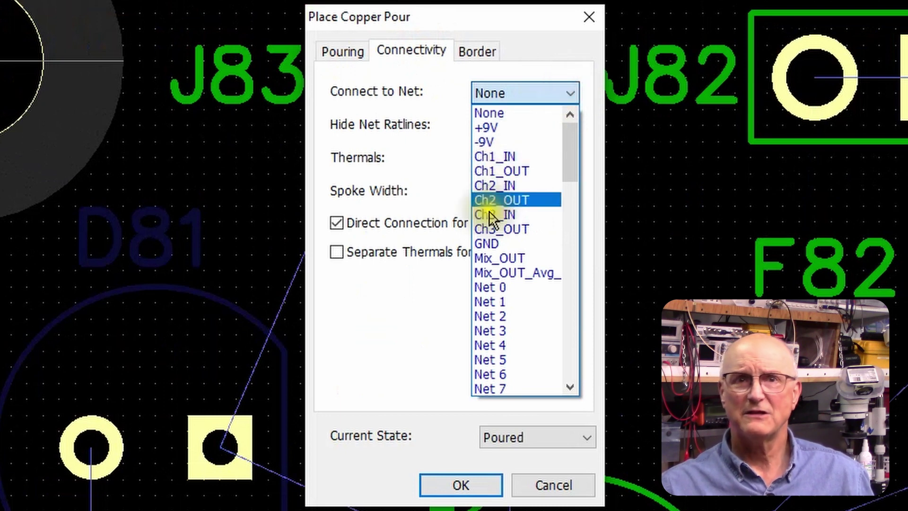
pyautogui.click(486, 244)
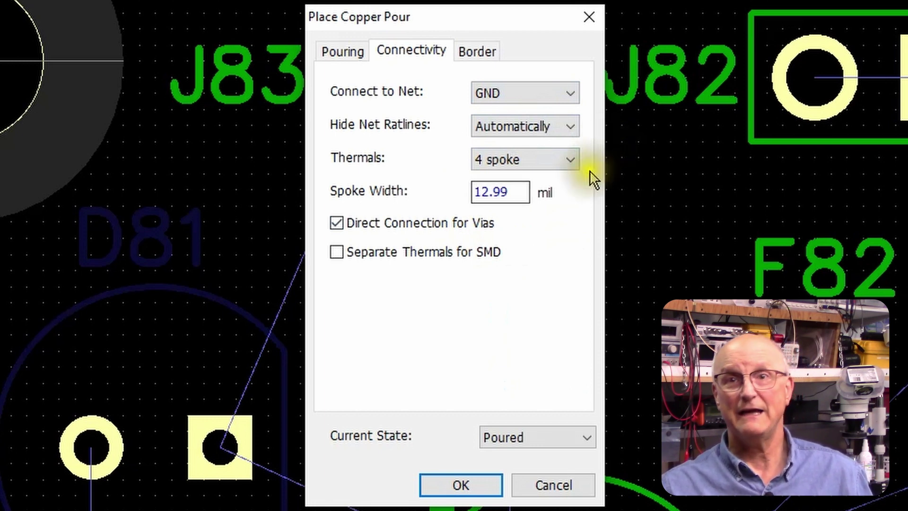
pyautogui.click(573, 161)
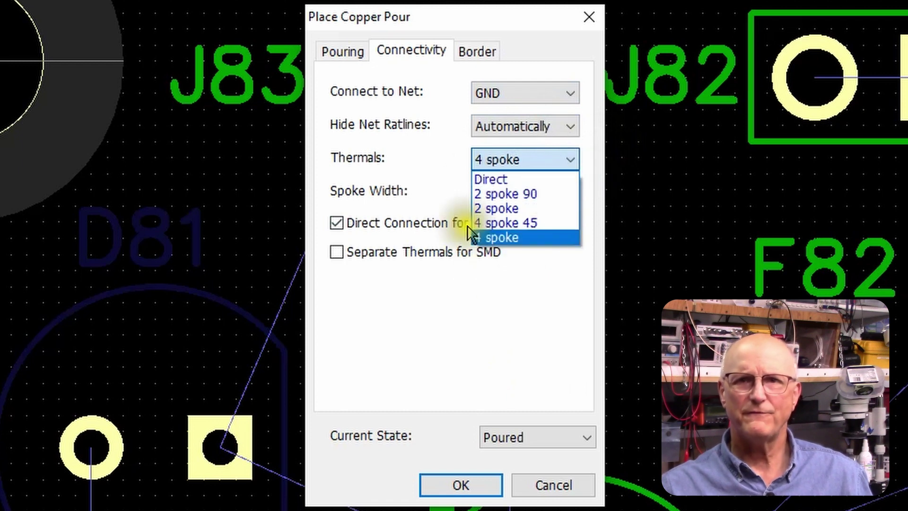
pyautogui.click(492, 238)
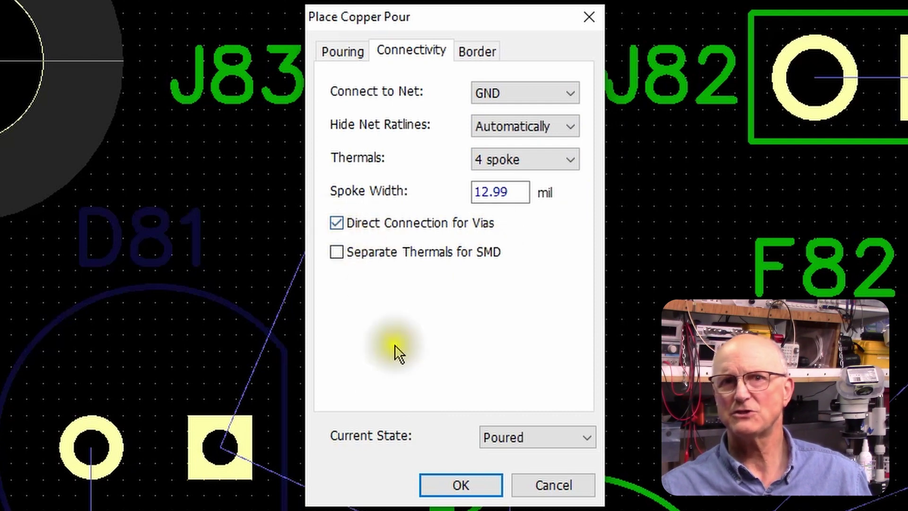
pyautogui.click(468, 482)
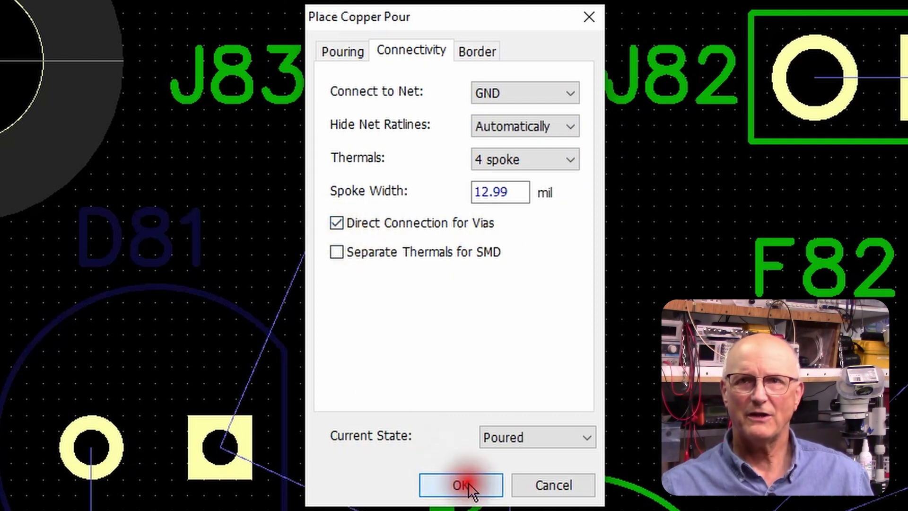
# Delete the GND copper pour and undo the deletion.
pyautogui.scroll(-4, 397, 320)
pyautogui.scroll(-6, 344, 234)
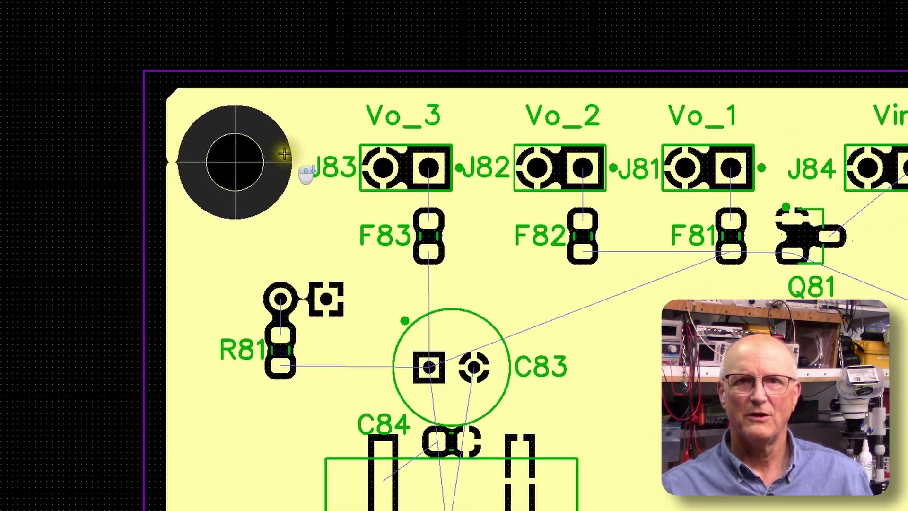
pyautogui.scroll(-4, 280, 138)
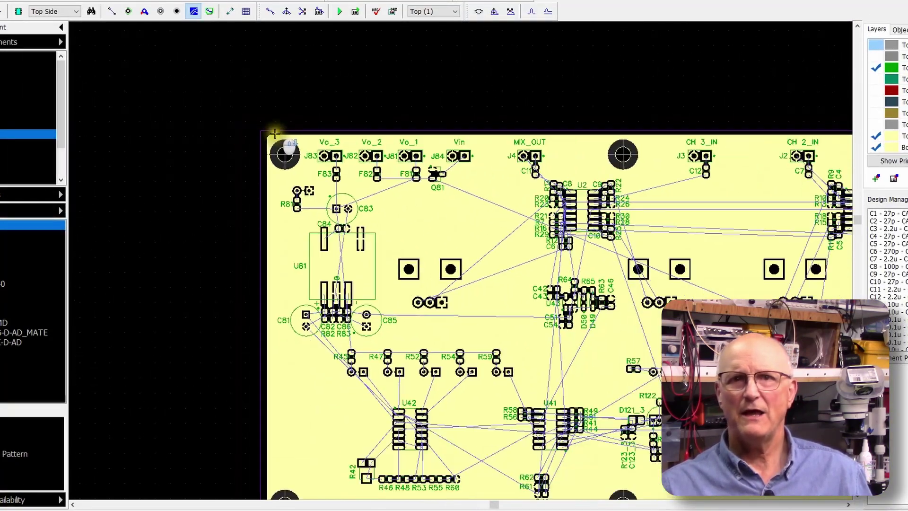
pyautogui.scroll(1, 370, 148)
pyautogui.scroll(2, 370, 148)
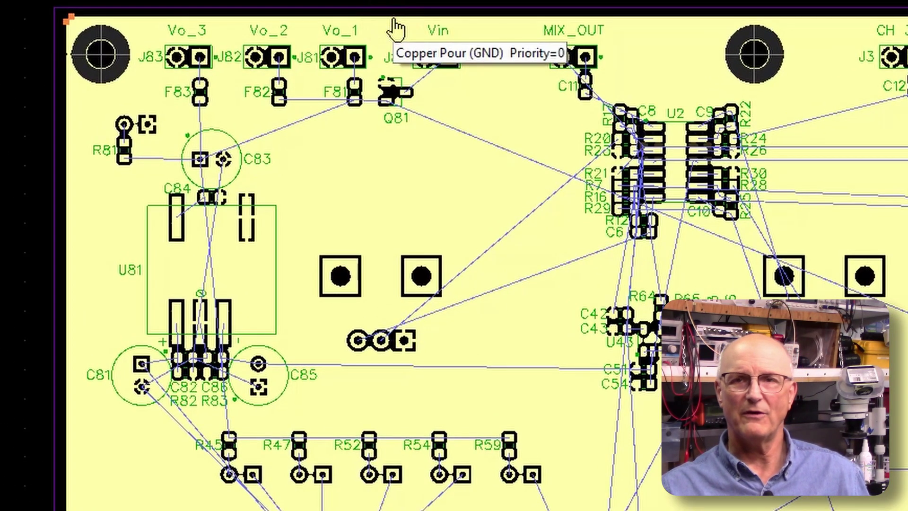
pyautogui.rightClick(393, 19)
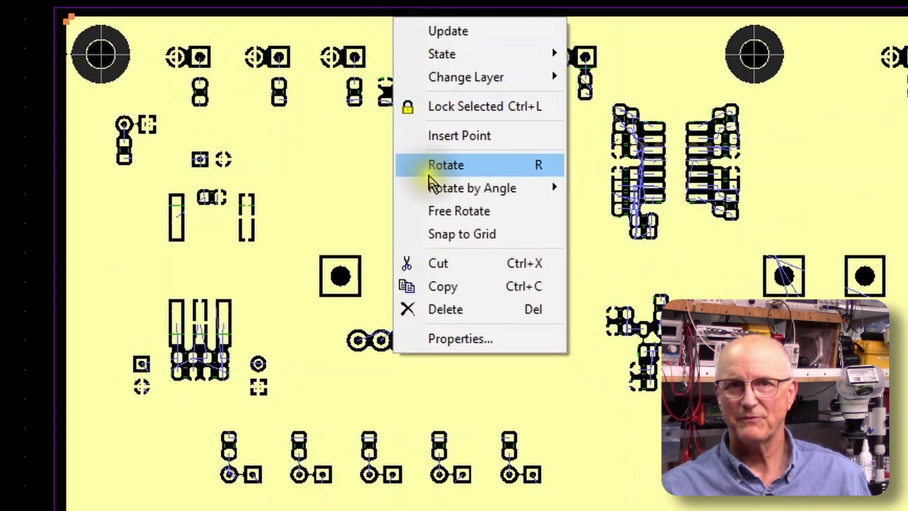
pyautogui.click(447, 309)
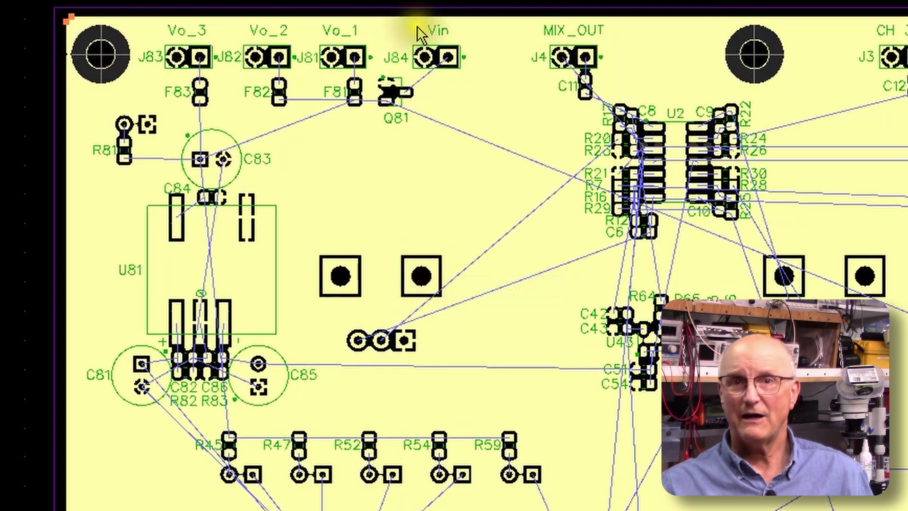
pyautogui.hotkey('ctrl', 'z')
# Try changing the GND copper pour's layer to Bottom.
pyautogui.rightClick(410, 19)
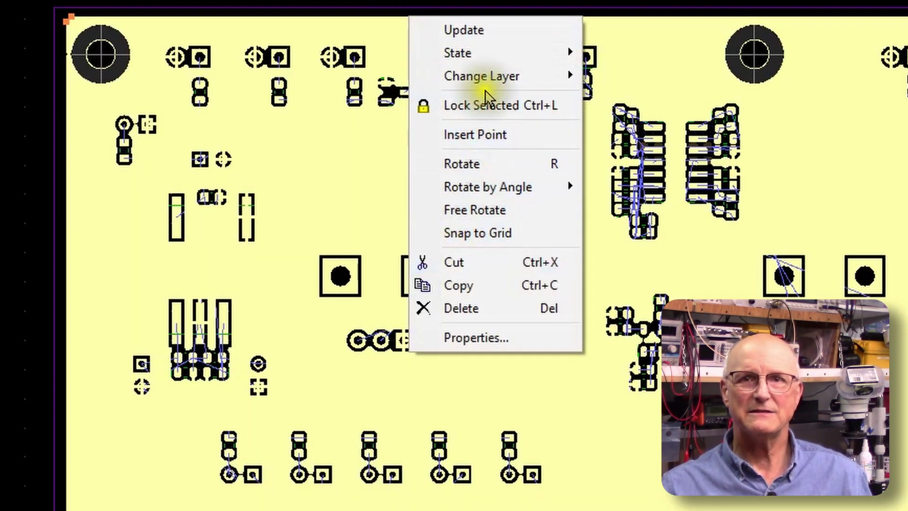
pyautogui.moveTo(487, 81)
pyautogui.click(632, 98)
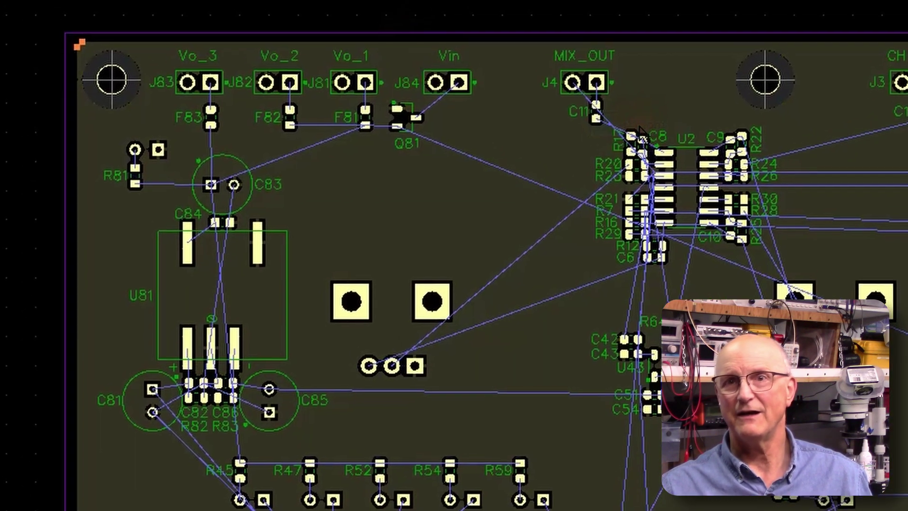
# Try moving the copper pour's top outline edge upward near the board's chamfered upper-left corner.
pyautogui.scroll(10, 90, 91)
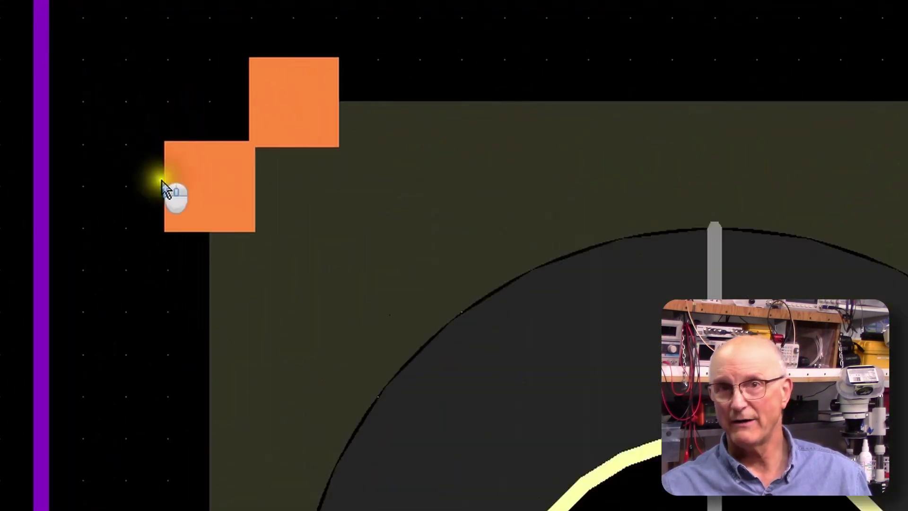
pyautogui.scroll(-5, 162, 181)
pyautogui.click(189, 175)
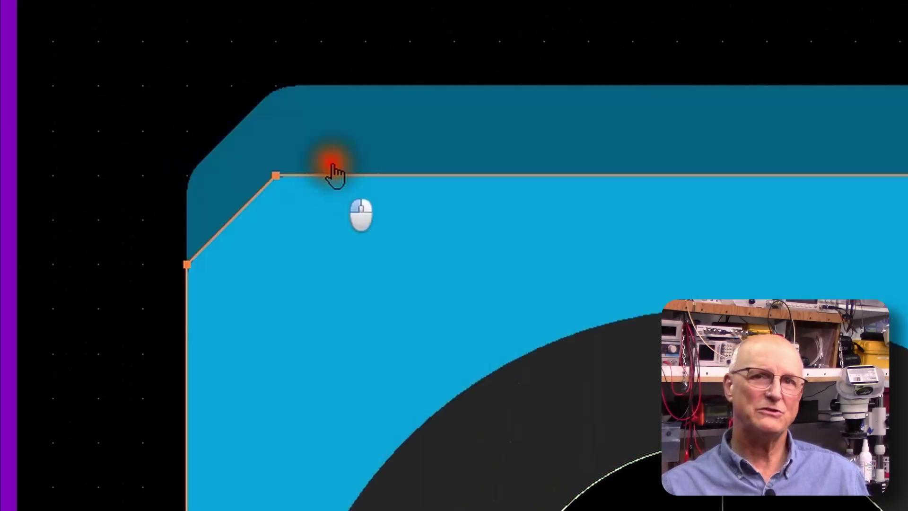
pyautogui.moveTo(334, 166); pyautogui.dragTo(328, 96)
pyautogui.scroll(-5, 162, 80)
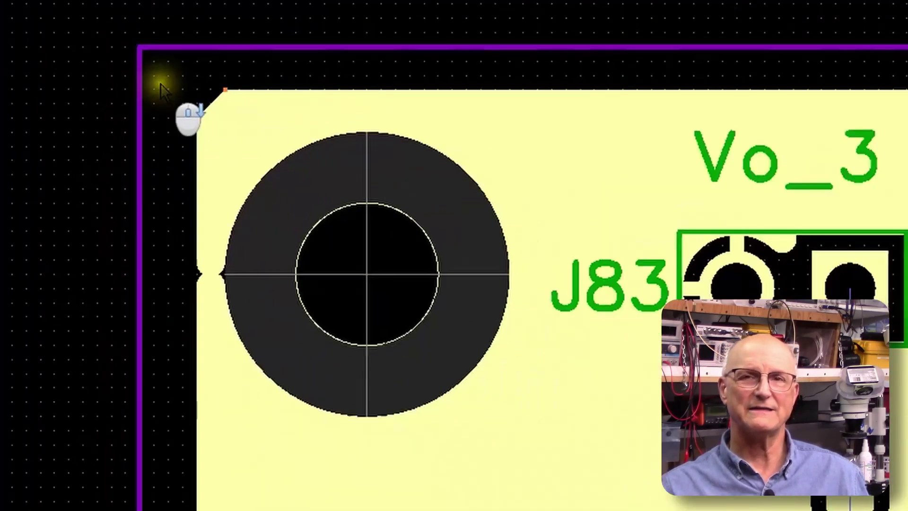
# Update the GND copper pour on the top layer.
pyautogui.scroll(-3, 136, 70)
pyautogui.rightClick(317, 75)
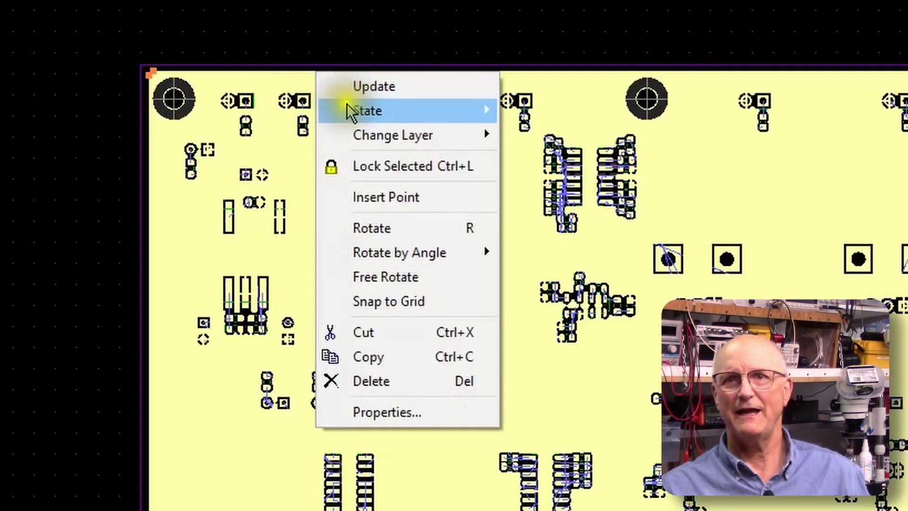
pyautogui.click(379, 86)
pyautogui.rightClick(381, 73)
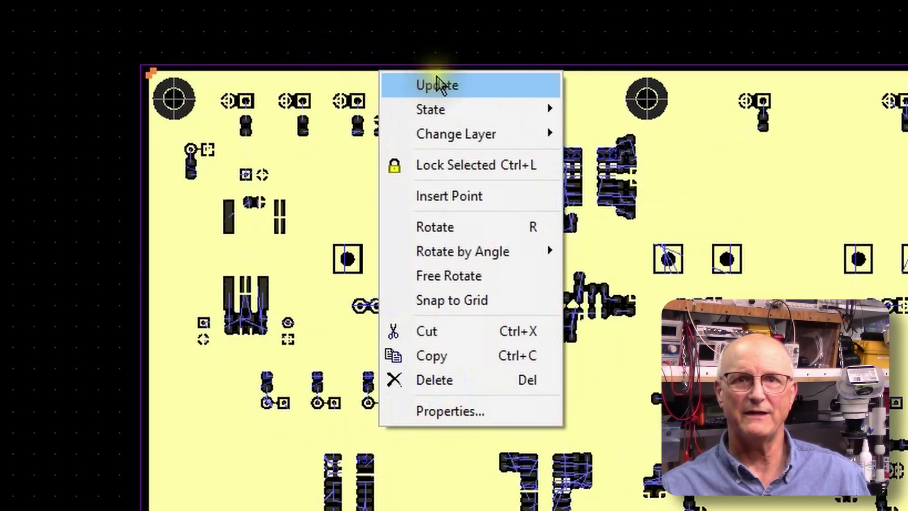
pyautogui.click(436, 85)
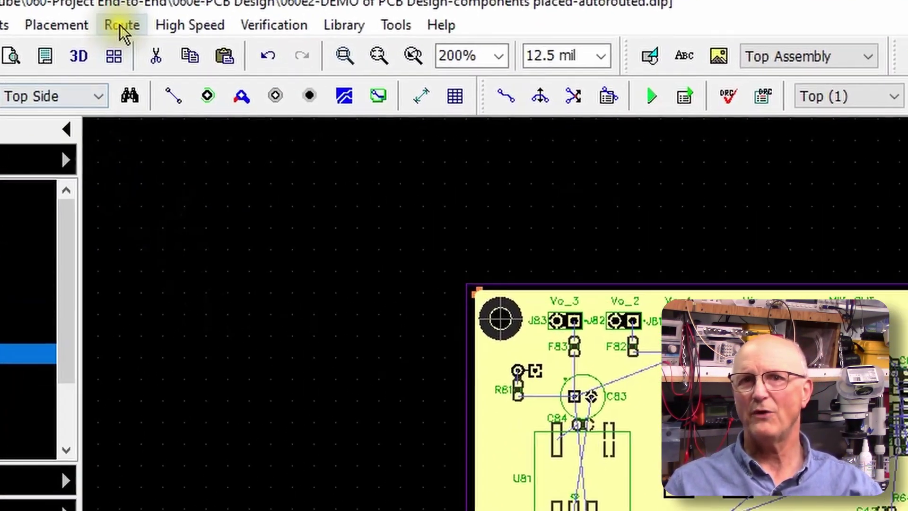
# Run the autorouter on the board and update the GND copper pour so it clears the new traces.
pyautogui.click(122, 26)
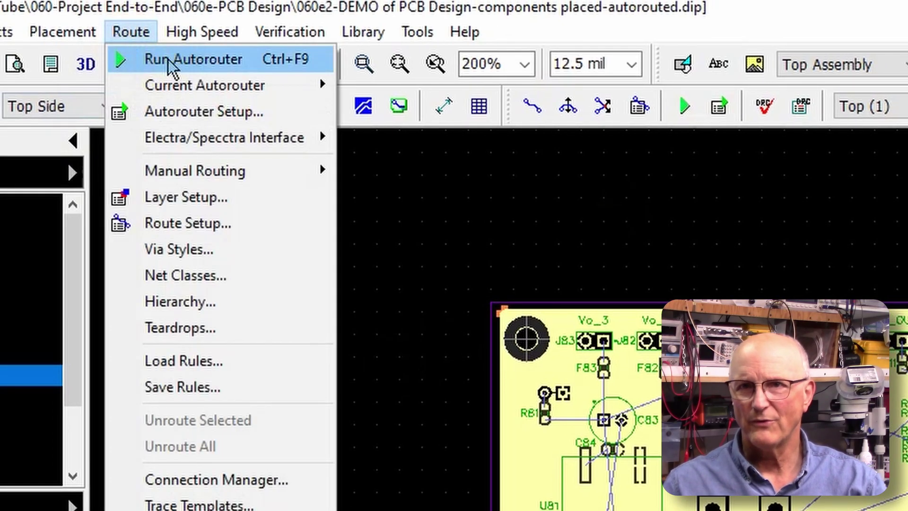
pyautogui.click(169, 60)
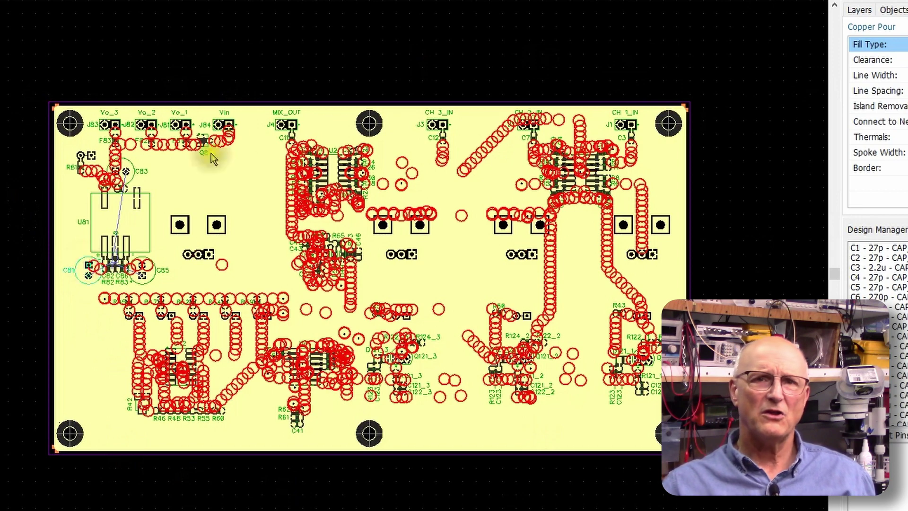
pyautogui.click(259, 109)
pyautogui.rightClick(260, 110)
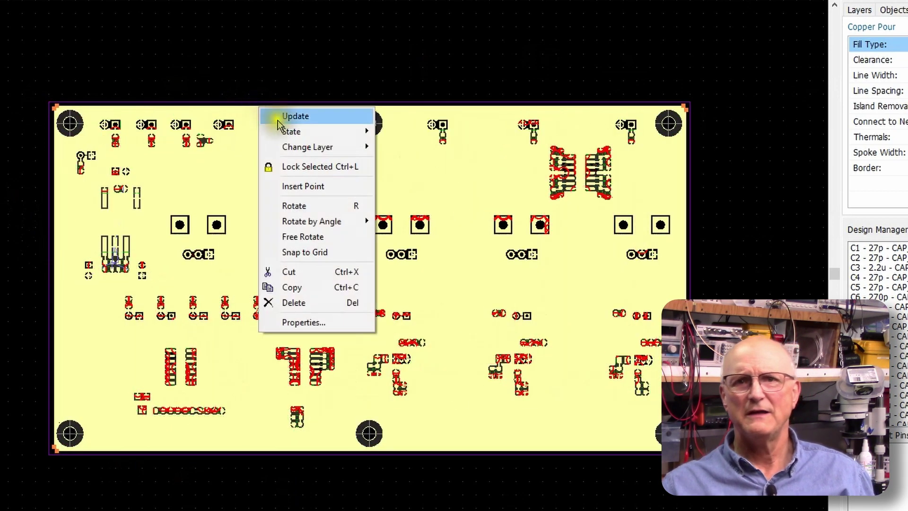
pyautogui.click(287, 117)
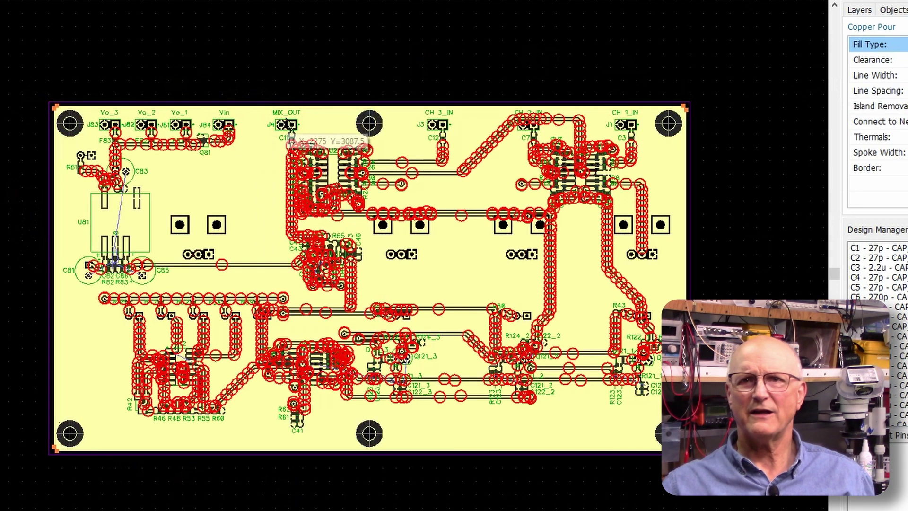
pyautogui.click(282, 112)
pyautogui.rightClick(281, 111)
pyautogui.click(302, 115)
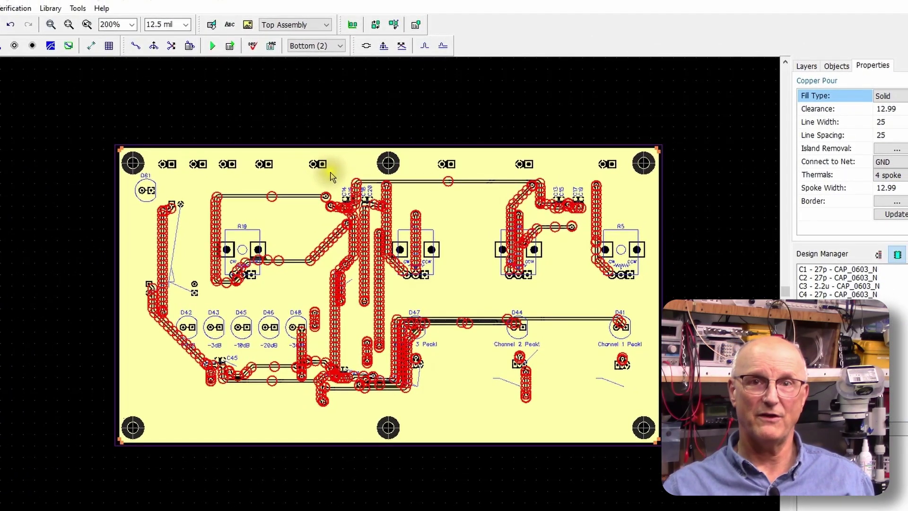
# Run the design rule check on the routed board and close its report.
pyautogui.click(242, 257)
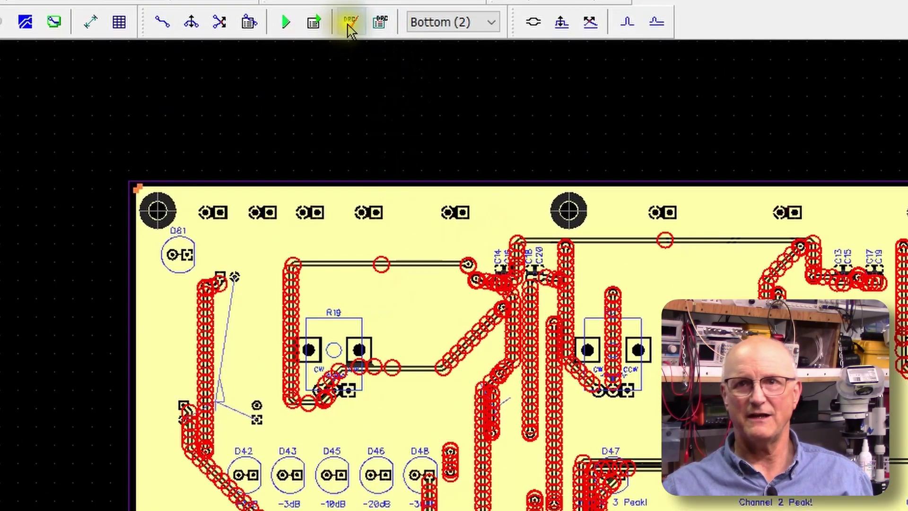
pyautogui.click(351, 23)
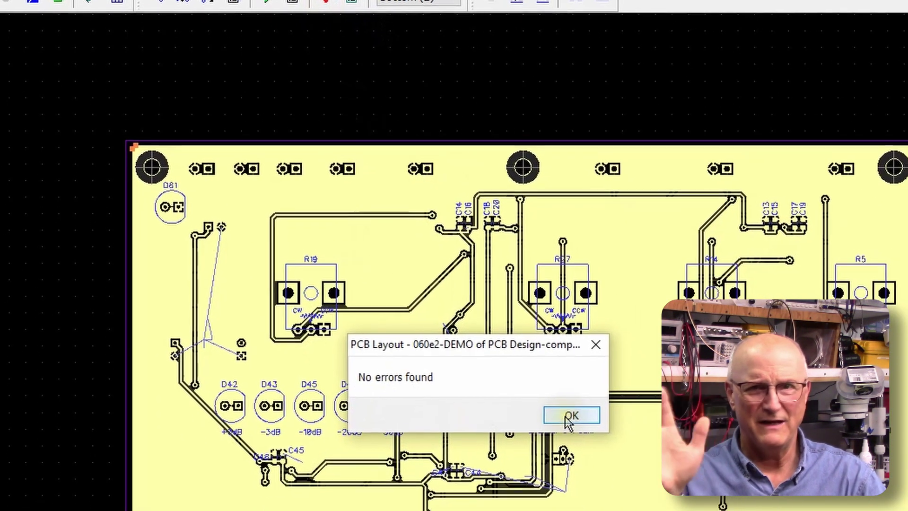
pyautogui.click(620, 485)
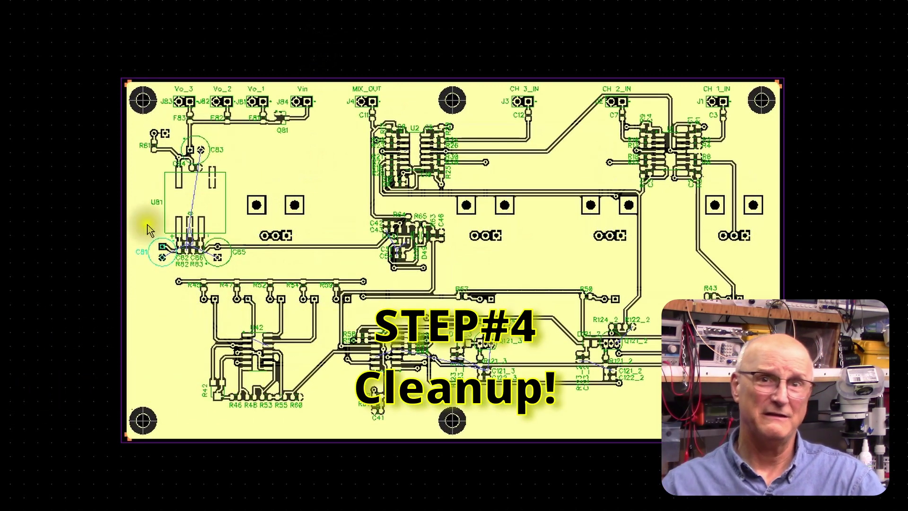
# Examine the autorouted board around U43, U41 and the Q121 circuits for routing that needs cleanup.
pyautogui.scroll(3, 394, 258)
pyautogui.scroll(2, 396, 265)
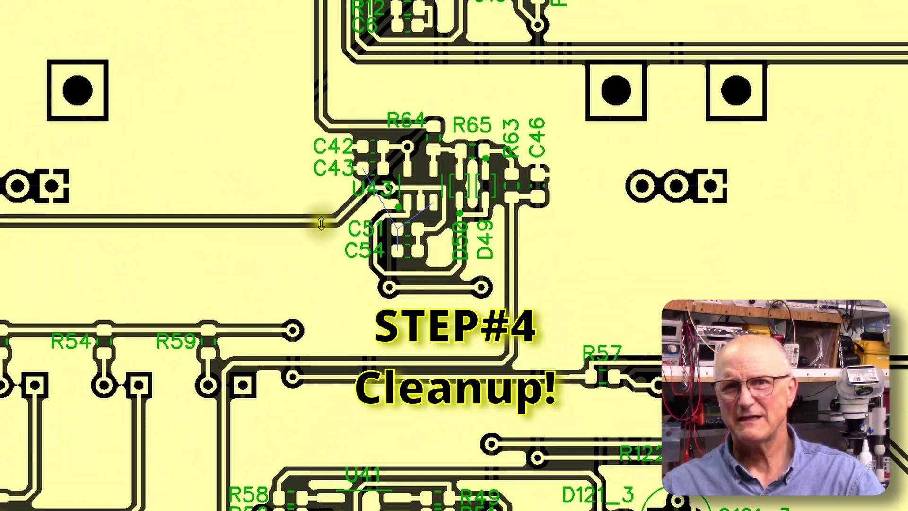
pyautogui.scroll(-1, 342, 222)
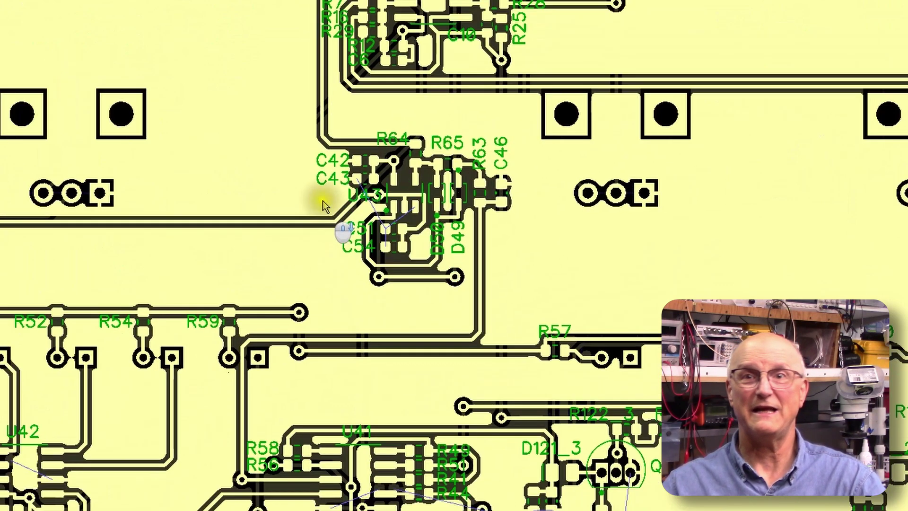
pyautogui.scroll(-3, 322, 200)
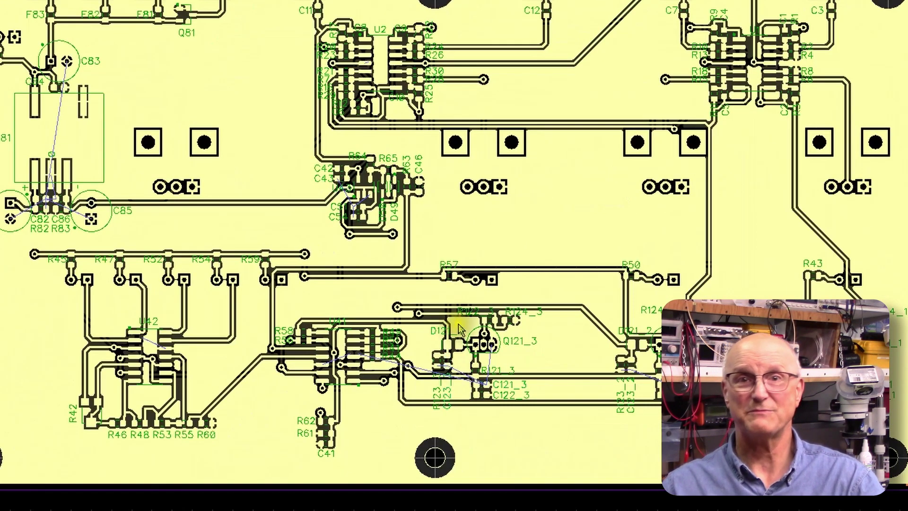
pyautogui.scroll(3, 503, 398)
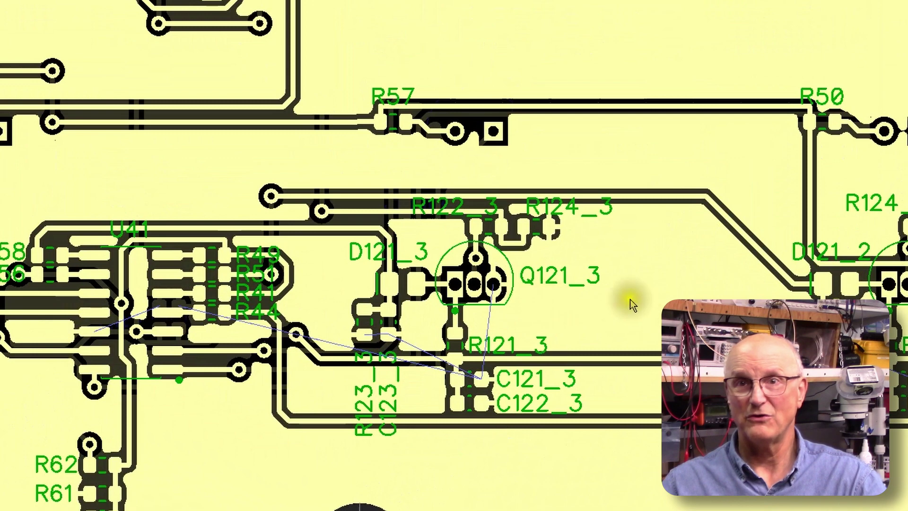
pyautogui.scroll(-2, 612, 286)
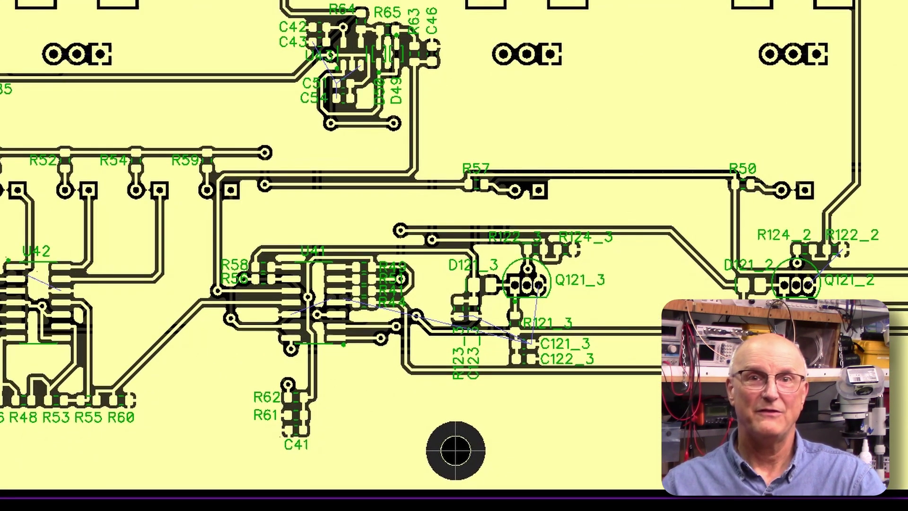
pyautogui.scroll(-3, 686, 354)
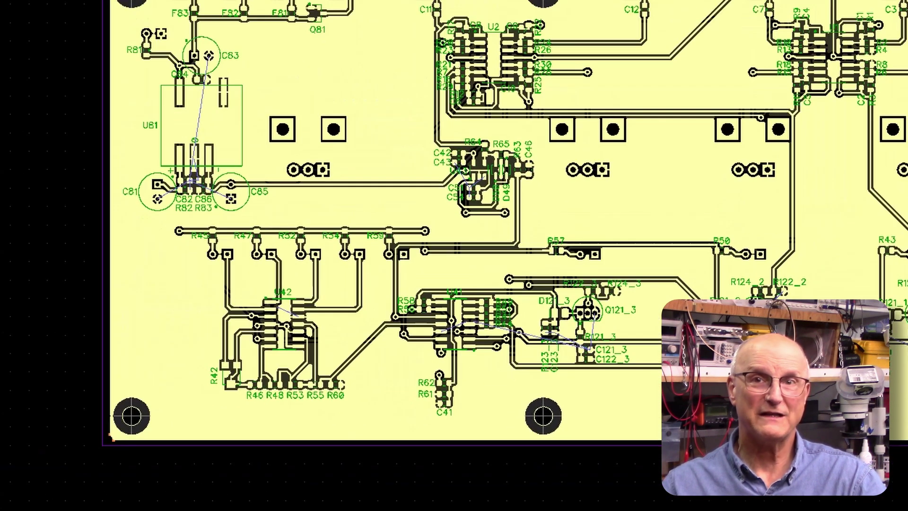
pyautogui.scroll(-1, 298, 267)
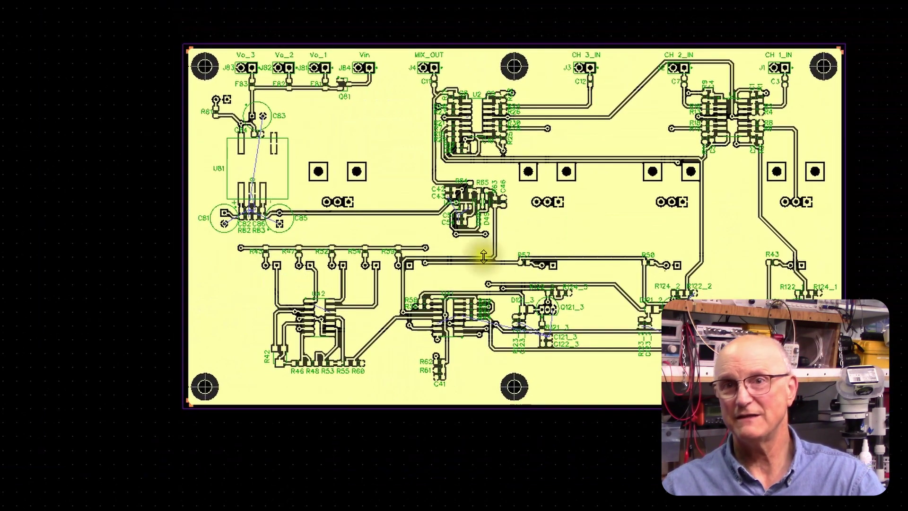
pyautogui.scroll(2, 543, 255)
pyautogui.scroll(2, 508, 262)
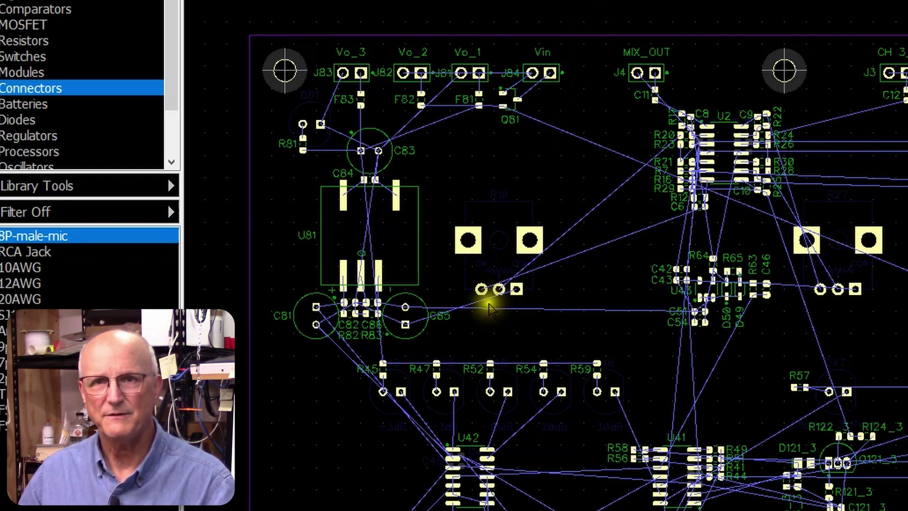
# Hide the ratlines of both nets connected to capacitor C85.
pyautogui.rightClick(405, 324)
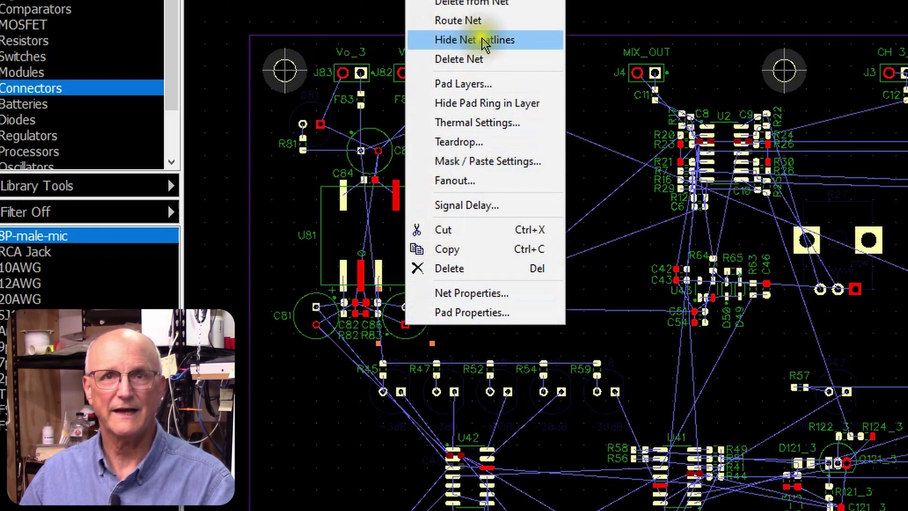
pyautogui.click(514, 41)
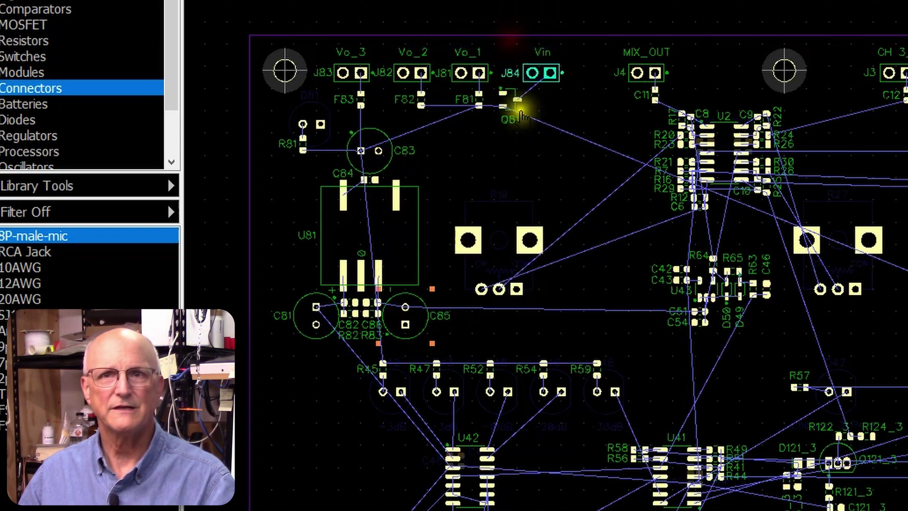
pyautogui.click(403, 309)
pyautogui.rightClick(403, 308)
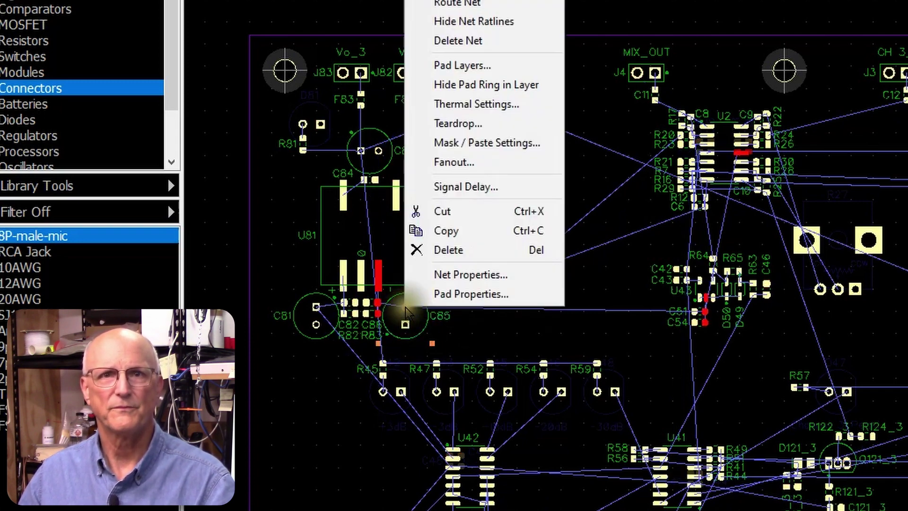
pyautogui.click(421, 21)
# Hide the ratlines of the nets on C81's upper pad and C83's left pad.
pyautogui.click(315, 307)
pyautogui.rightClick(316, 308)
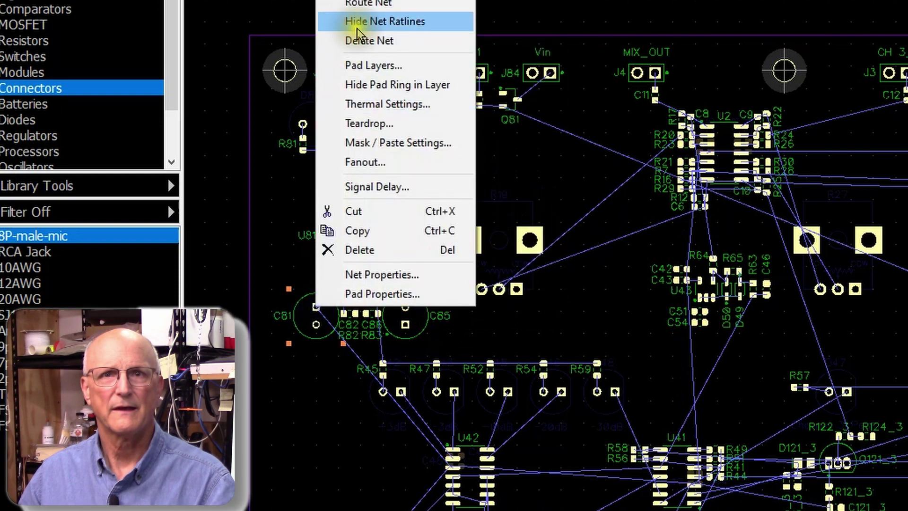
pyautogui.click(371, 21)
pyautogui.rightClick(361, 153)
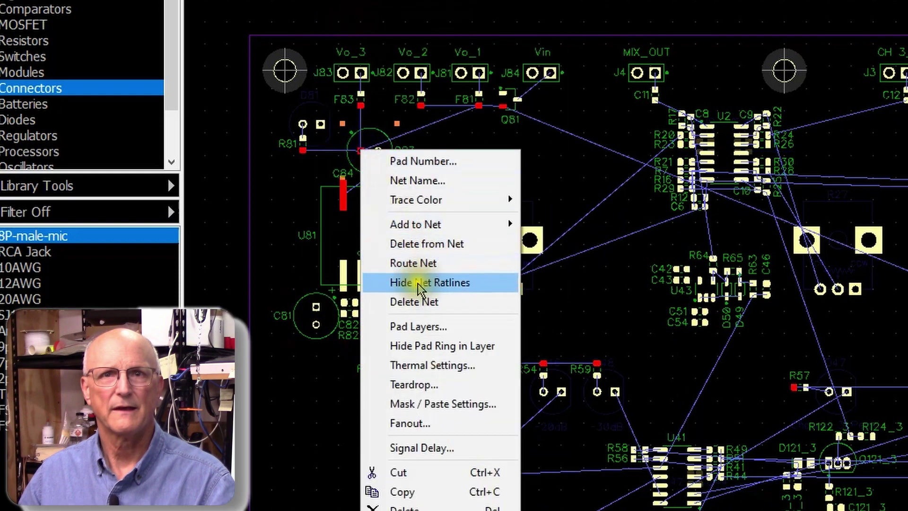
pyautogui.click(516, 282)
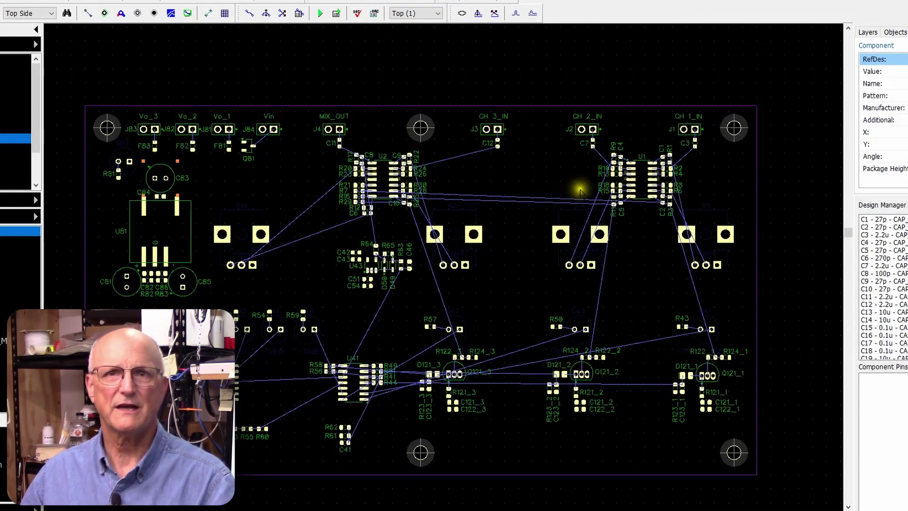
# Manually route a straight top-layer trace from U1's second-lowest right-hand pad to the adjacent R6 pad.
pyautogui.scroll(5, 677, 176)
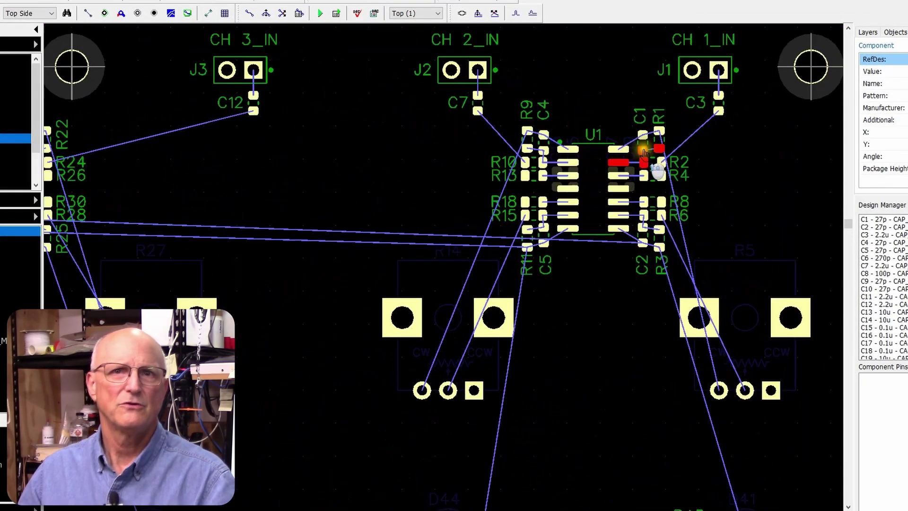
pyautogui.moveTo(645, 152)
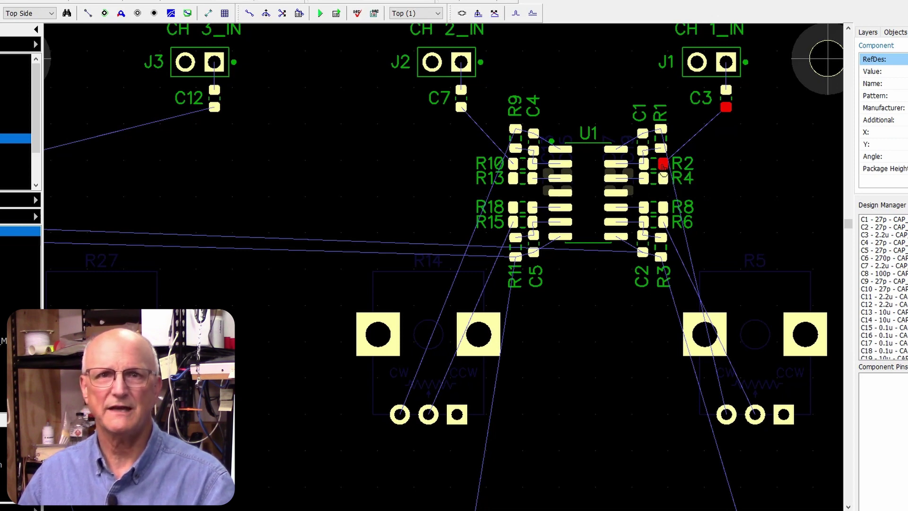
pyautogui.click(250, 16)
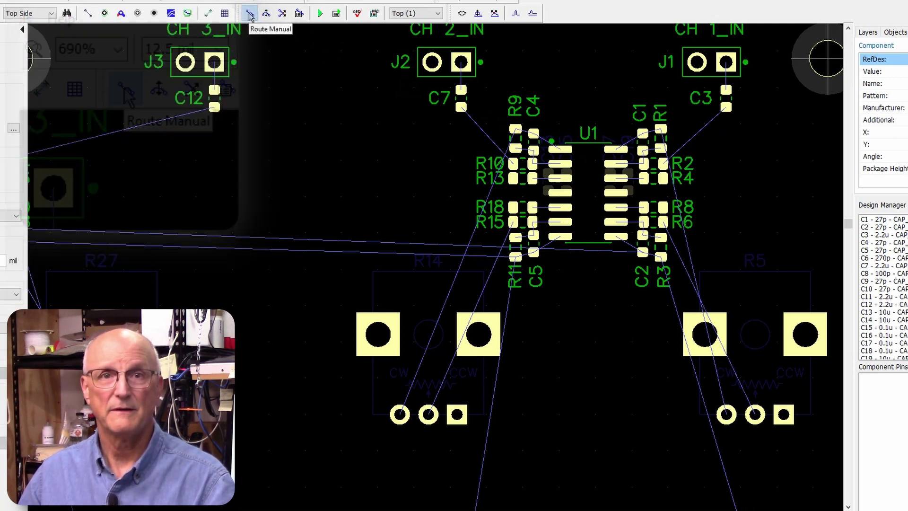
pyautogui.click(614, 221)
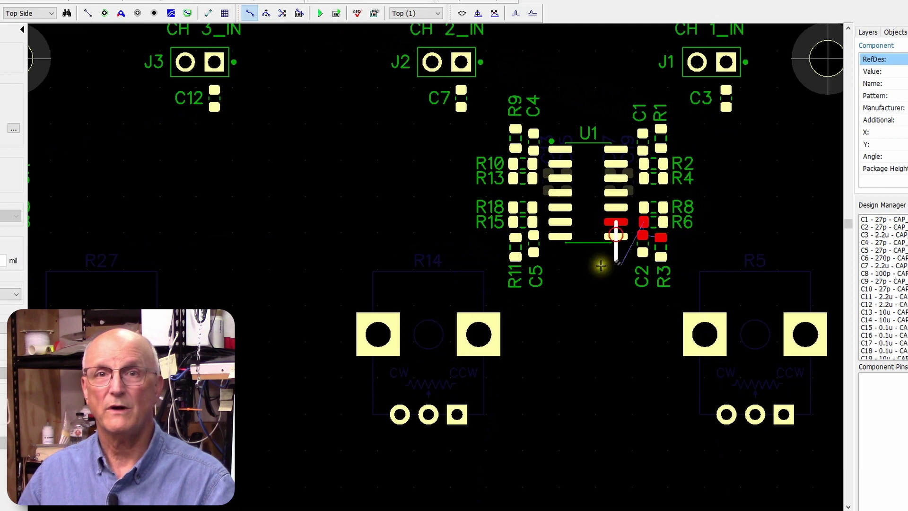
pyautogui.click(643, 222)
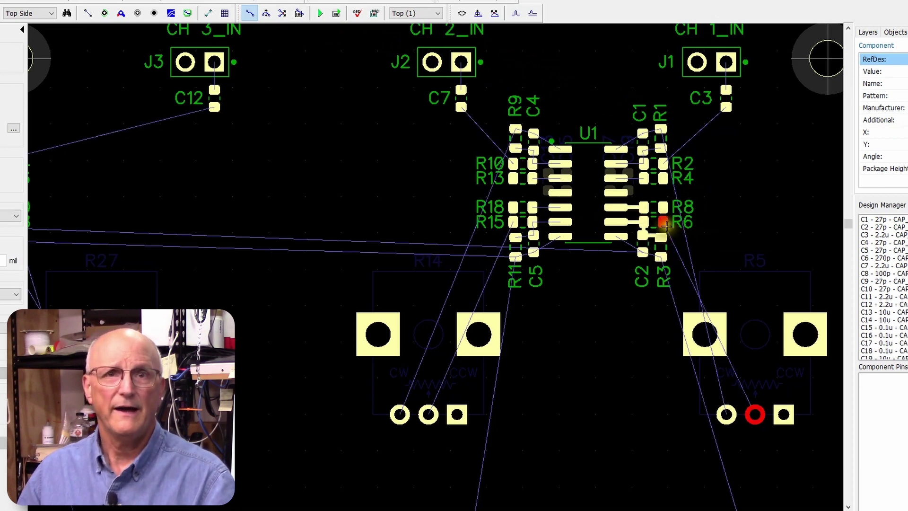
# Route top-layer traces from R6's outer pad to R5's middle pin and from U1 to the adjacent R2 pad.
pyautogui.click(663, 221)
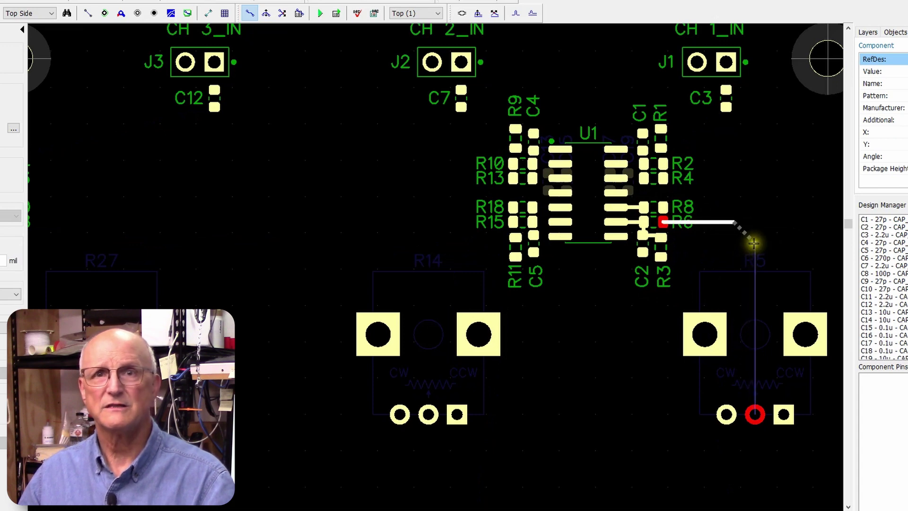
pyautogui.click(755, 413)
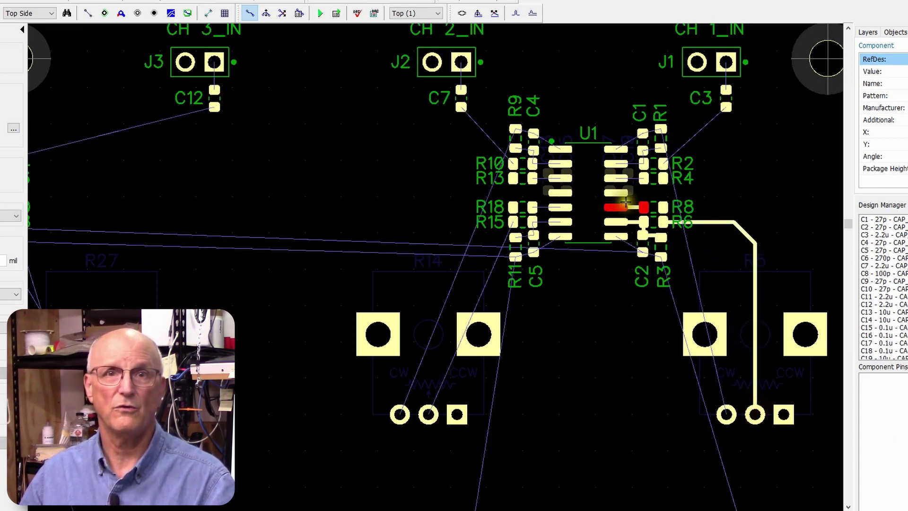
pyautogui.click(616, 164)
pyautogui.click(643, 164)
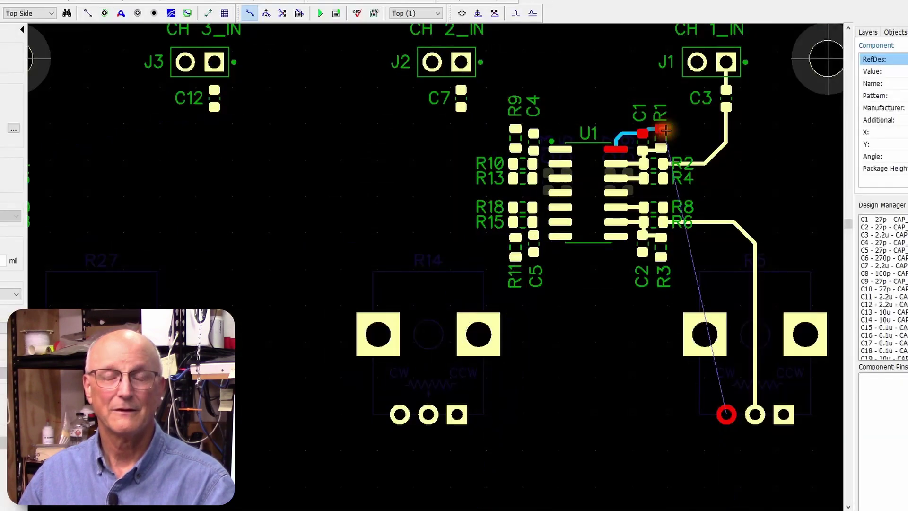
# Route R1's upper pad to R5's left pin, crossing the existing traces on the bottom layer and returning to the top layer.
pyautogui.click(666, 130)
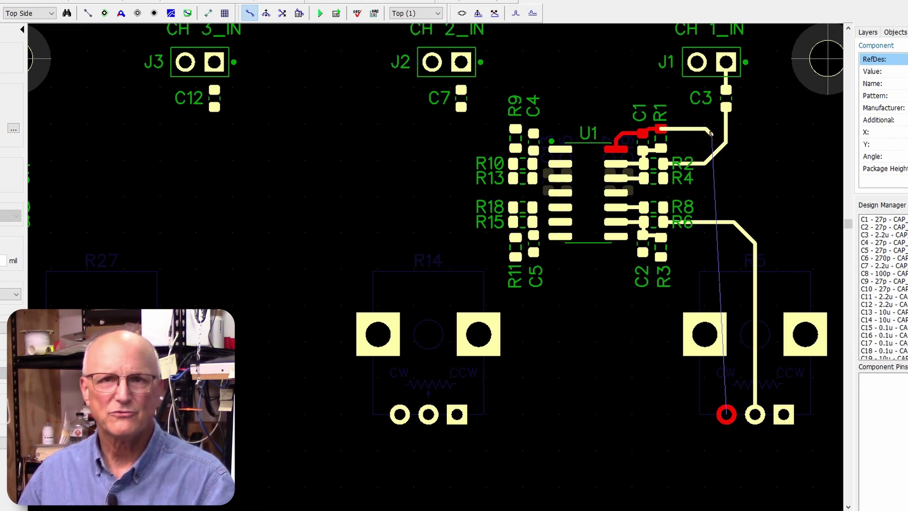
pyautogui.press('b')
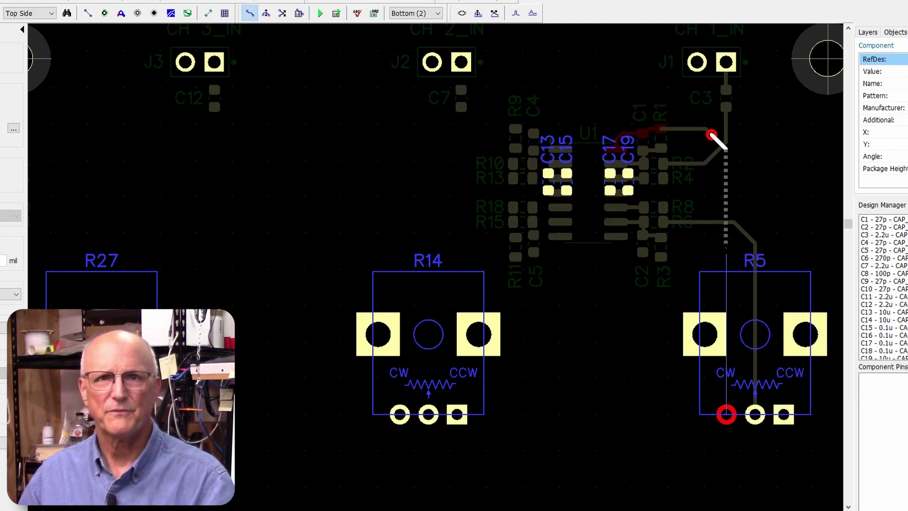
pyautogui.click(725, 246)
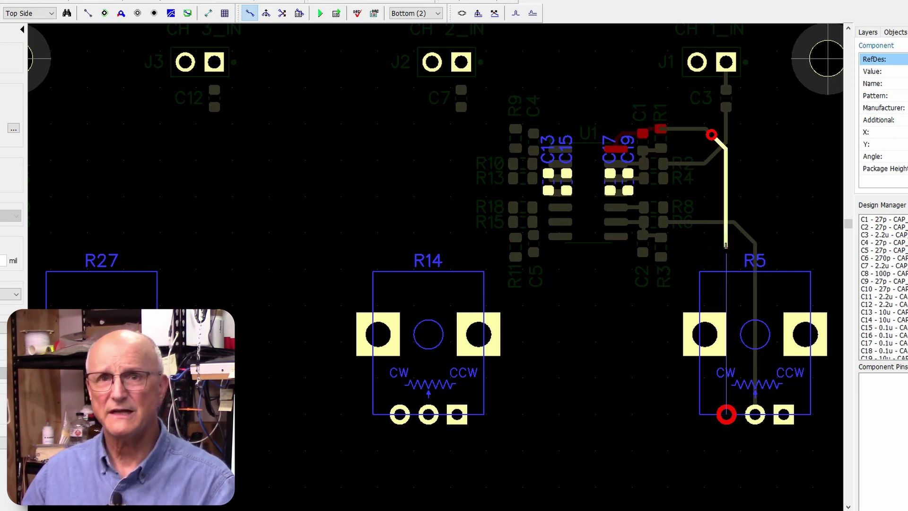
pyautogui.press('1')
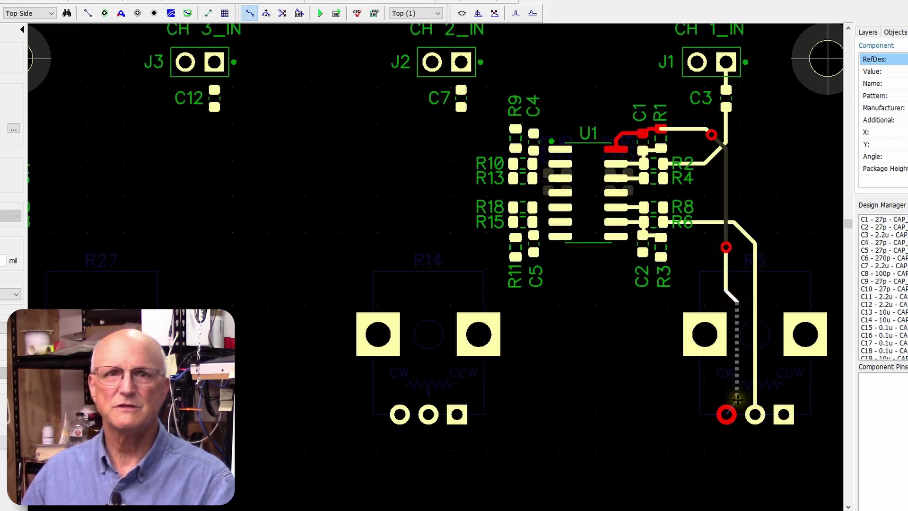
pyautogui.click(725, 414)
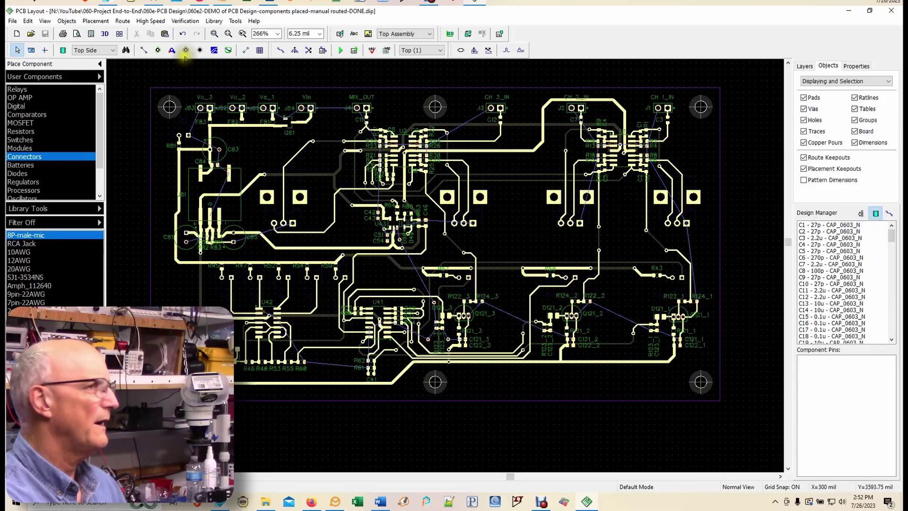
# Place a poured copper area on the top layer of the manually routed board, connected to GND with 4-spoke thermals.
pyautogui.scroll(5, 252, 301)
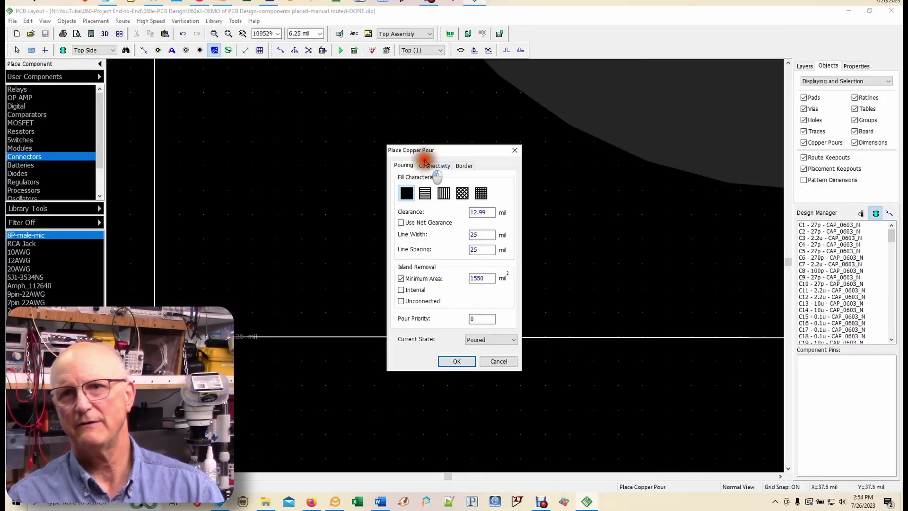
pyautogui.click(424, 162)
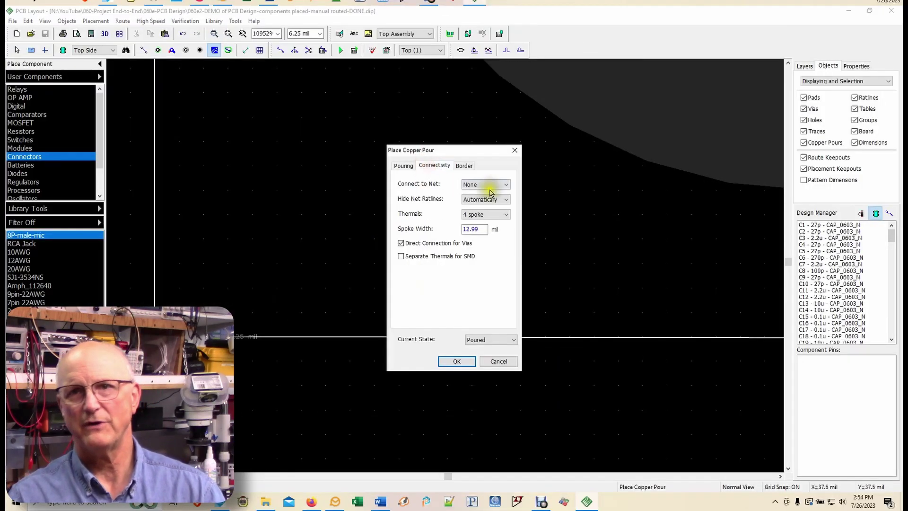
pyautogui.click(487, 185)
pyautogui.click(477, 251)
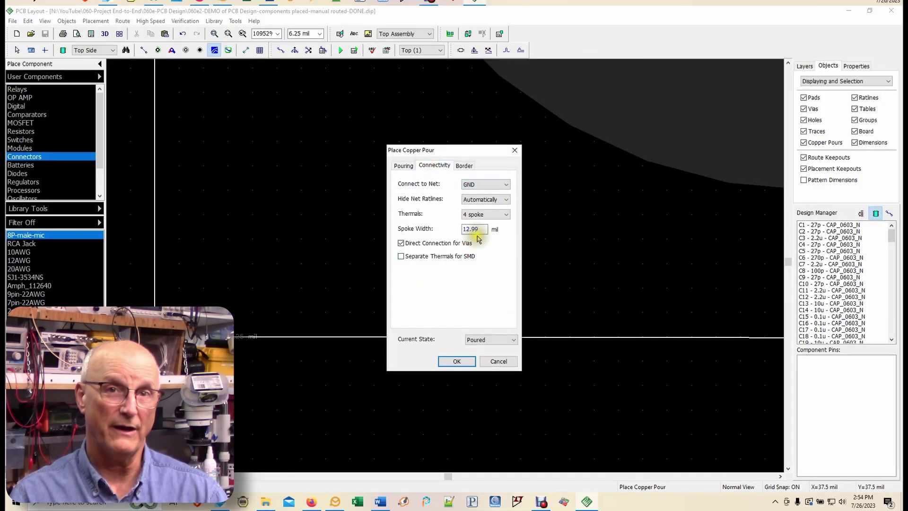
pyautogui.click(502, 214)
pyautogui.click(480, 222)
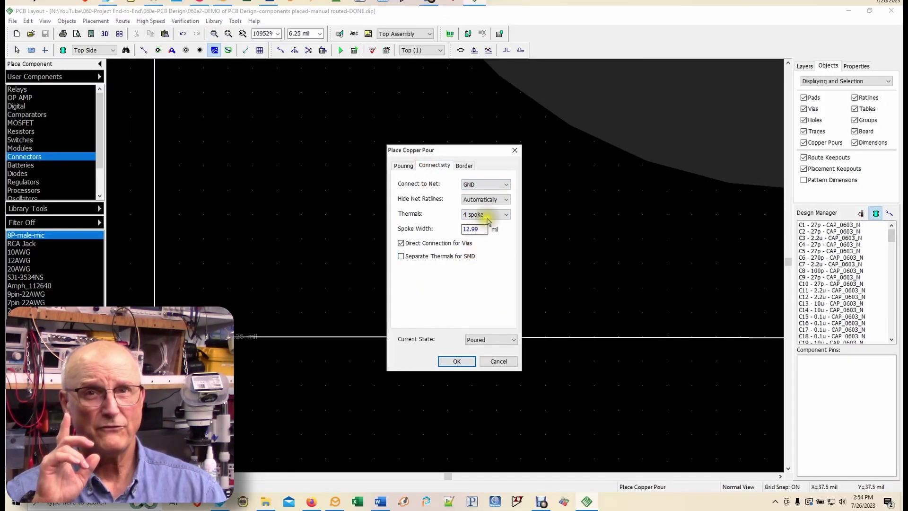
pyautogui.click(461, 362)
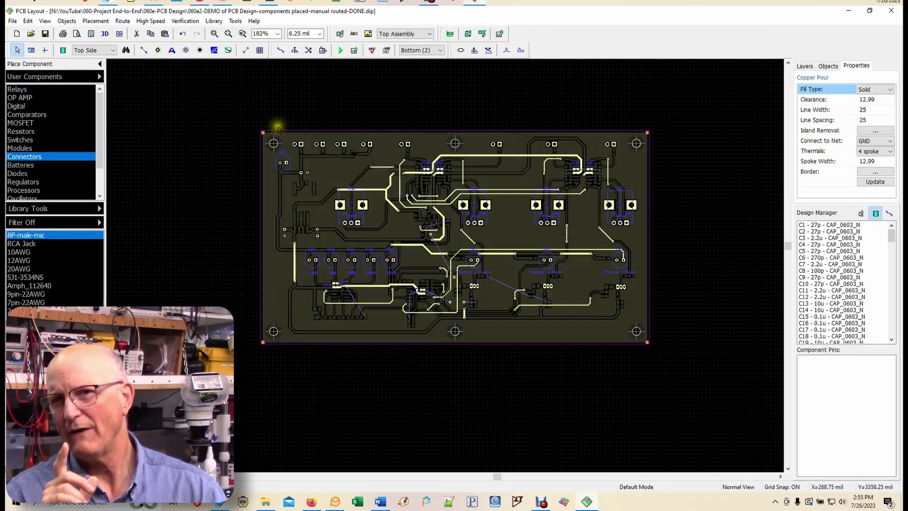
# Examine the copper pour and the unconnected ratlines around U41 on the manually routed board.
pyautogui.scroll(10, 265, 137)
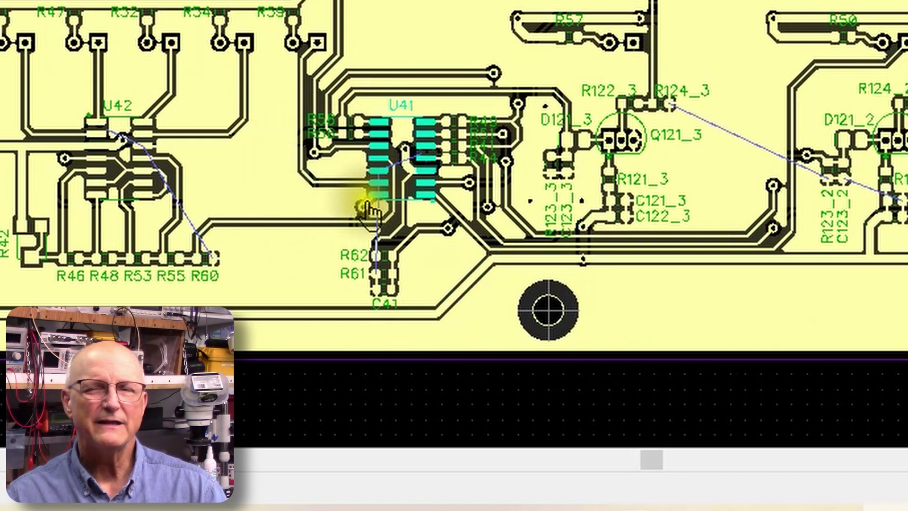
pyautogui.scroll(4, 296, 170)
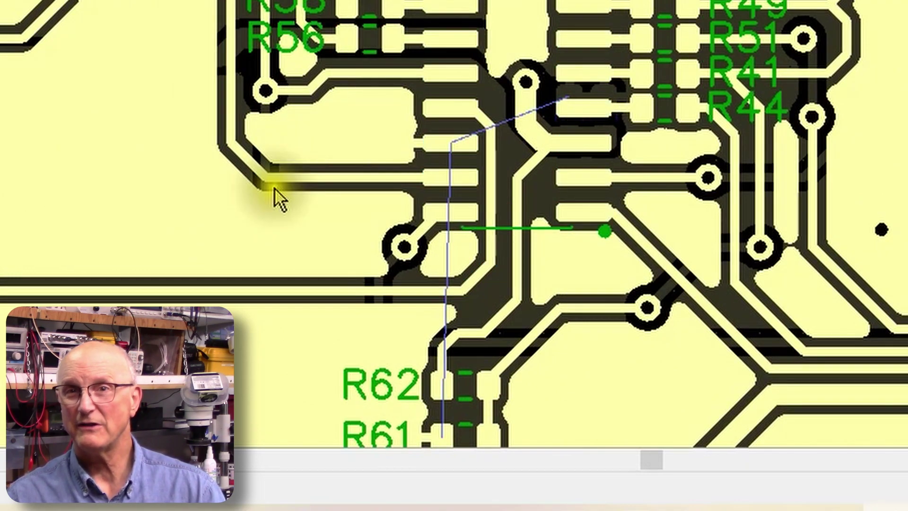
pyautogui.scroll(-4, 266, 182)
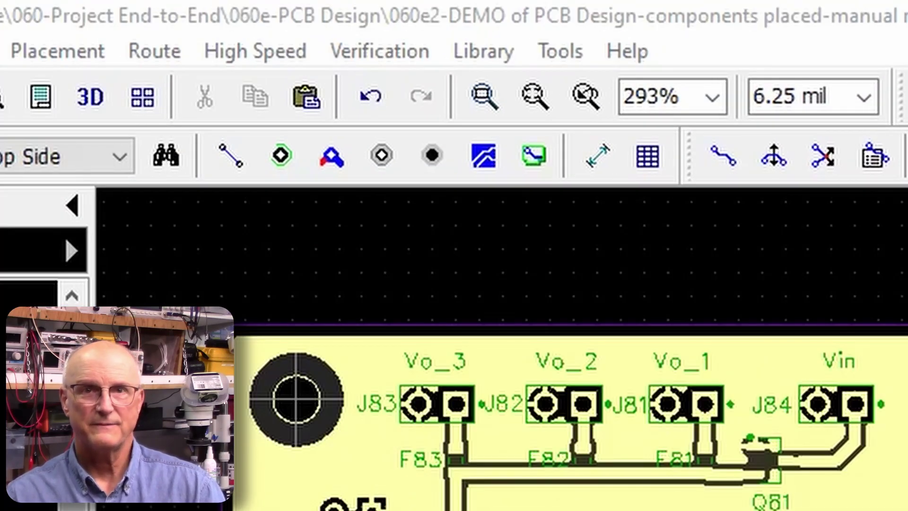
# Place a static via in the copper area beside U41, below R56, checking both board layers for clearance.
pyautogui.click(332, 163)
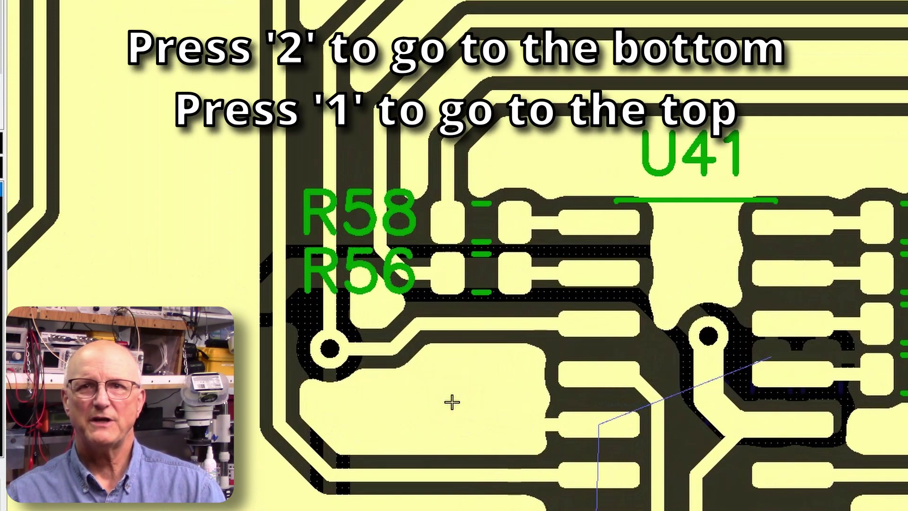
pyautogui.press('2')
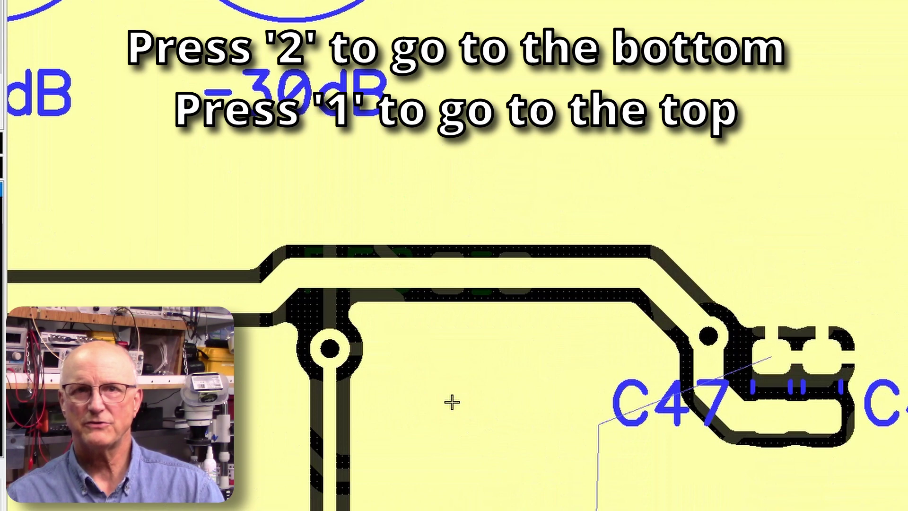
pyautogui.press('1')
pyautogui.click(451, 402)
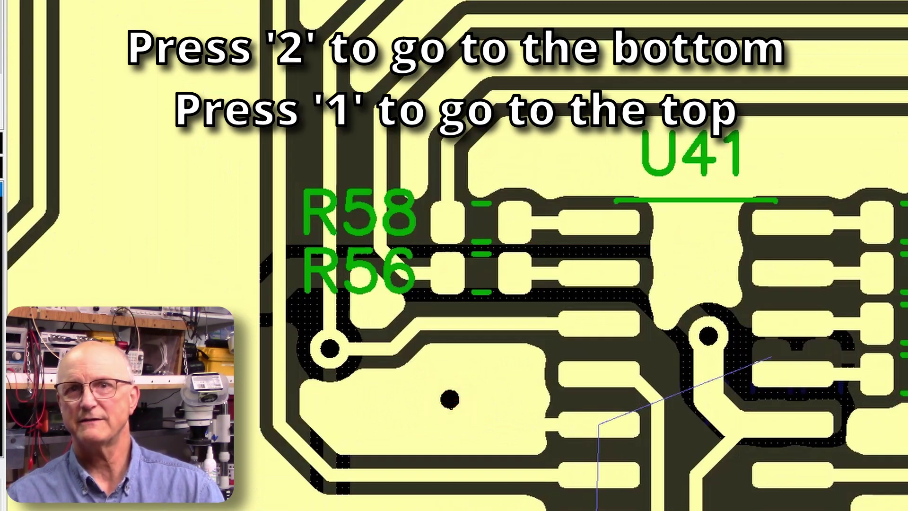
pyautogui.rightClick(451, 407)
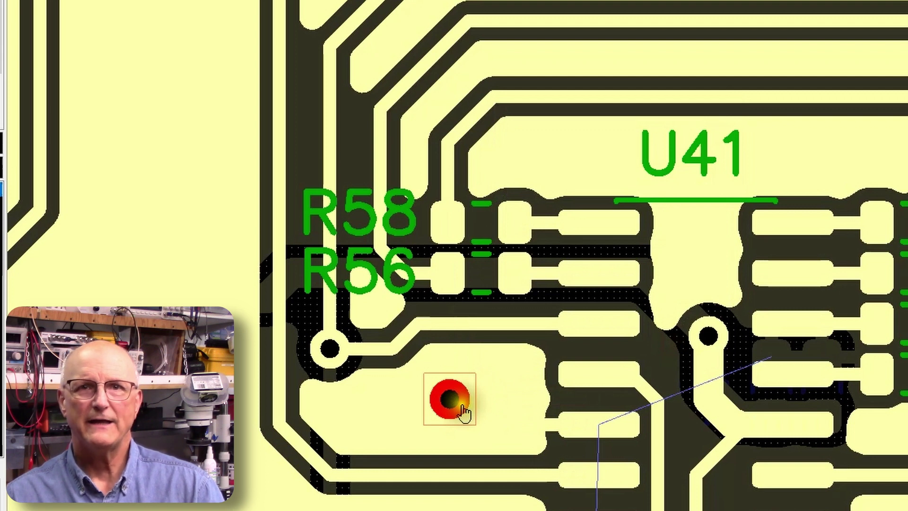
# Add the new via to the ground net, choosing the net by mouse pointer on U41's adjacent pad that joins the pour.
pyautogui.rightClick(457, 403)
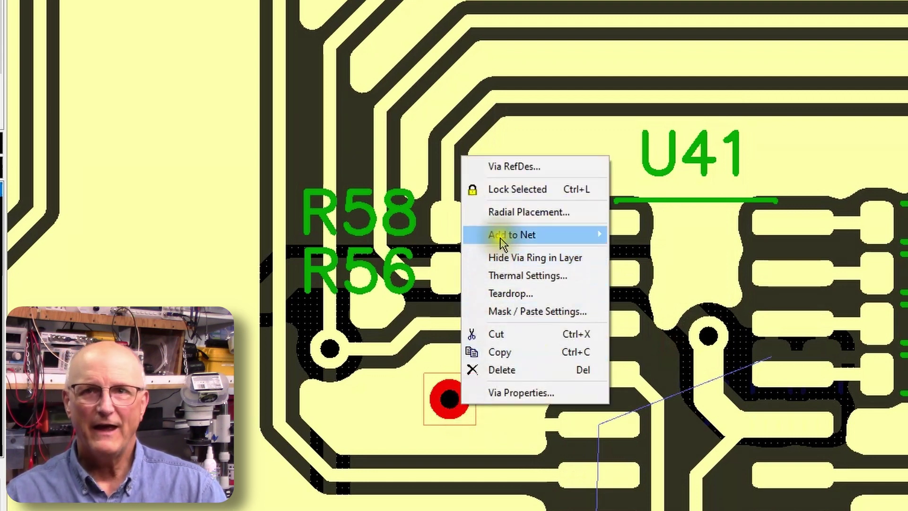
pyautogui.moveTo(504, 239)
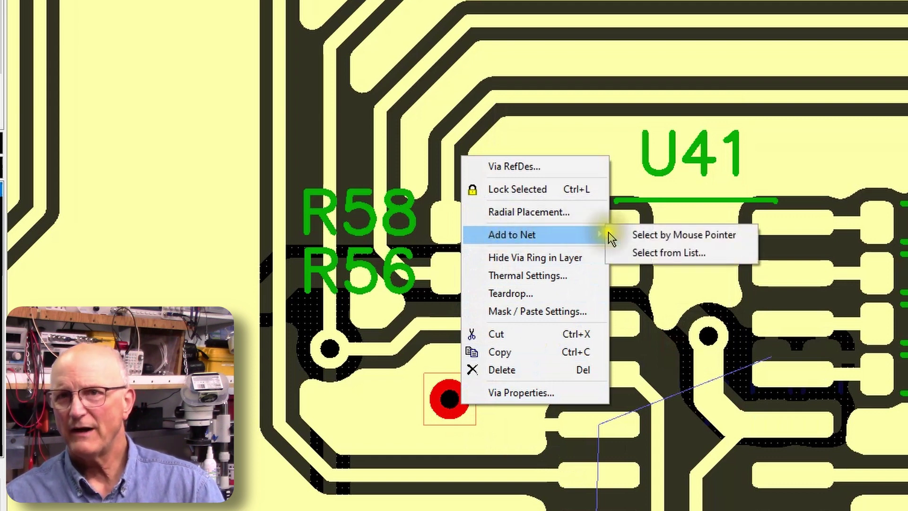
pyautogui.click(670, 236)
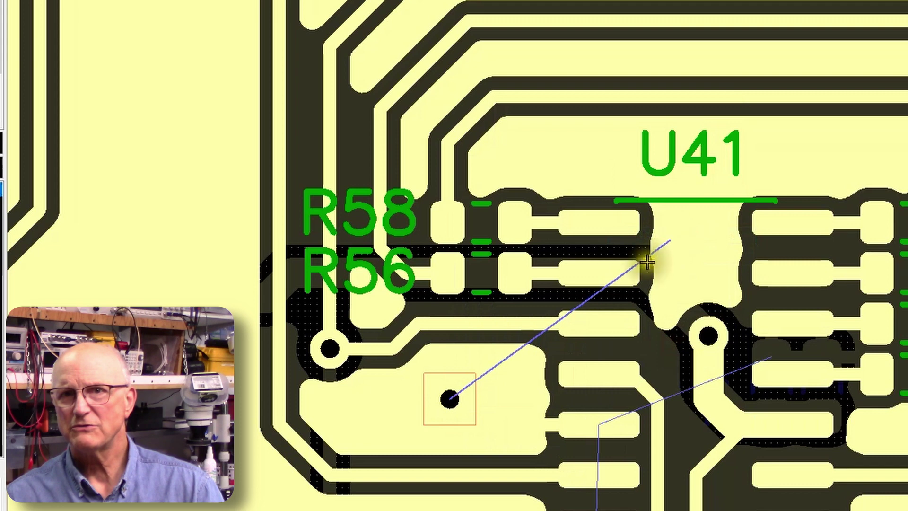
pyautogui.click(580, 428)
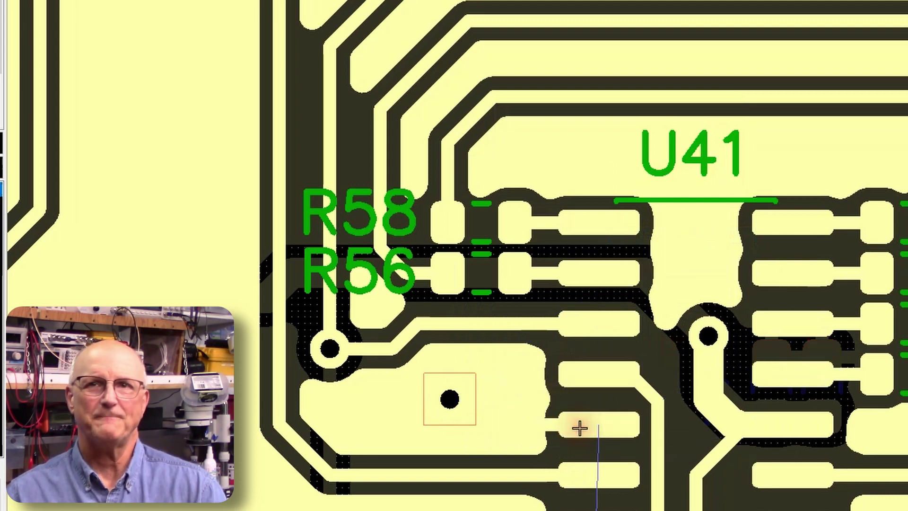
# Add the via in the open copper area to the right of R62 and R61 to the net of R61's left pad.
pyautogui.scroll(-3, 487, 401)
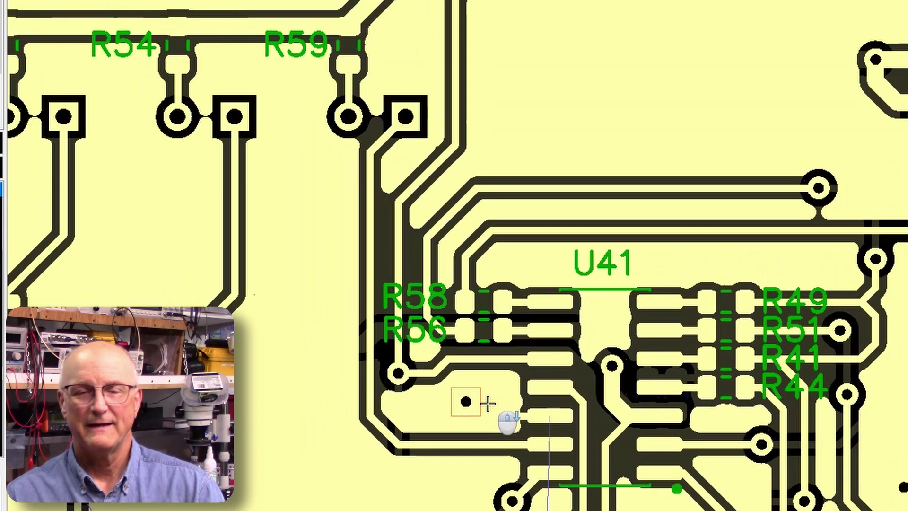
pyautogui.scroll(-4, 488, 403)
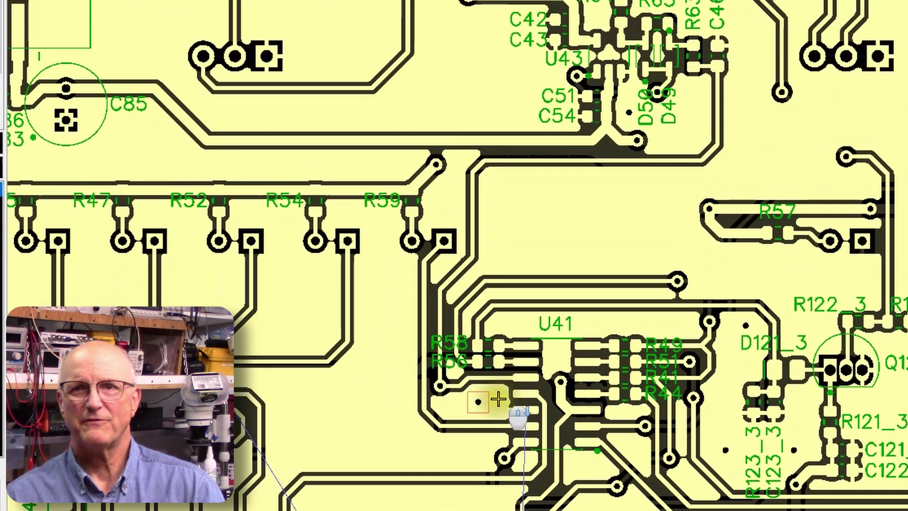
pyautogui.scroll(-2, 498, 400)
pyautogui.scroll(4, 316, 378)
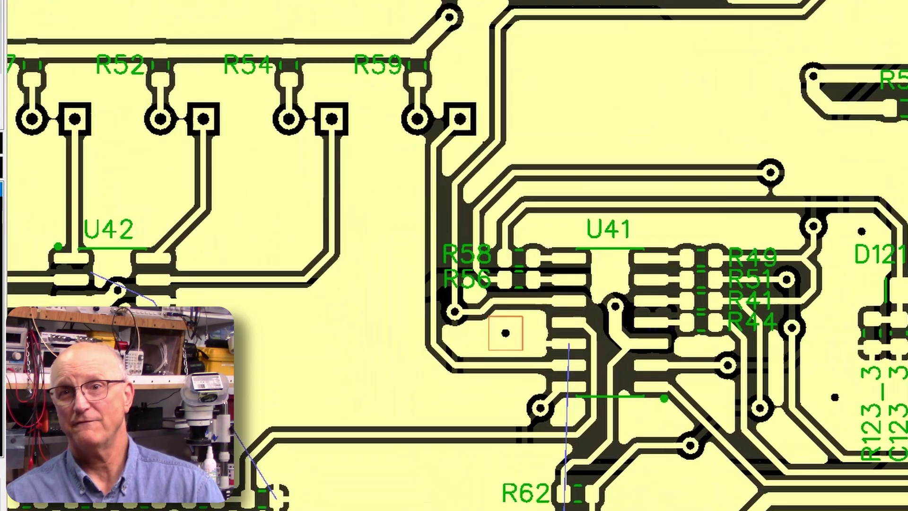
pyautogui.scroll(3, 447, 510)
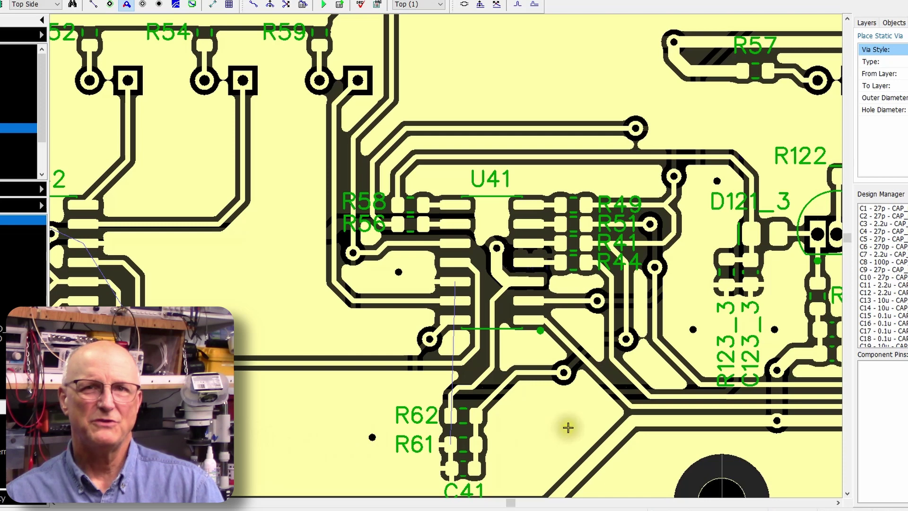
pyautogui.rightClick(568, 429)
pyautogui.click(699, 316)
pyautogui.click(450, 444)
# Add the two vias in the copper area to the left of R61 to the net of R61's left pad.
pyautogui.rightClick(372, 437)
pyautogui.click(506, 325)
pyautogui.click(450, 445)
pyautogui.rightClick(227, 438)
pyautogui.click(341, 325)
pyautogui.click(449, 443)
pyautogui.scroll(-2, 335, 438)
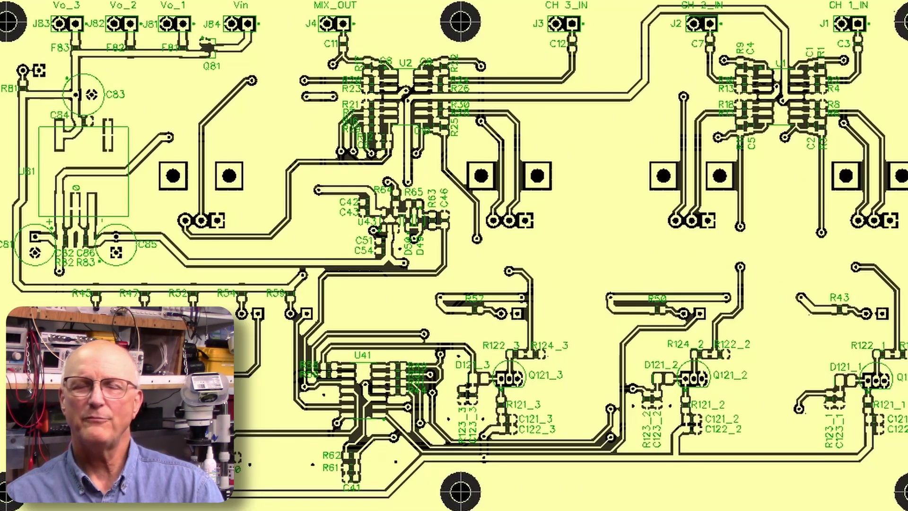